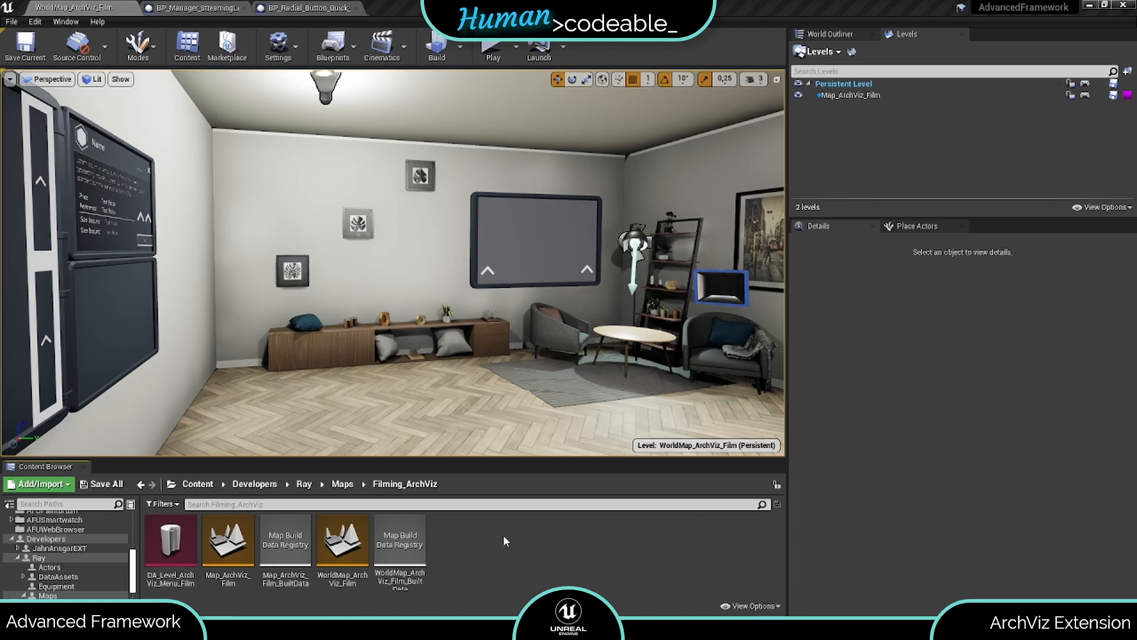
Create two level assets in the Filming_ArchViz folder named Map_Ambience_Day and Map_Ambience_Night
right_click(504, 540)
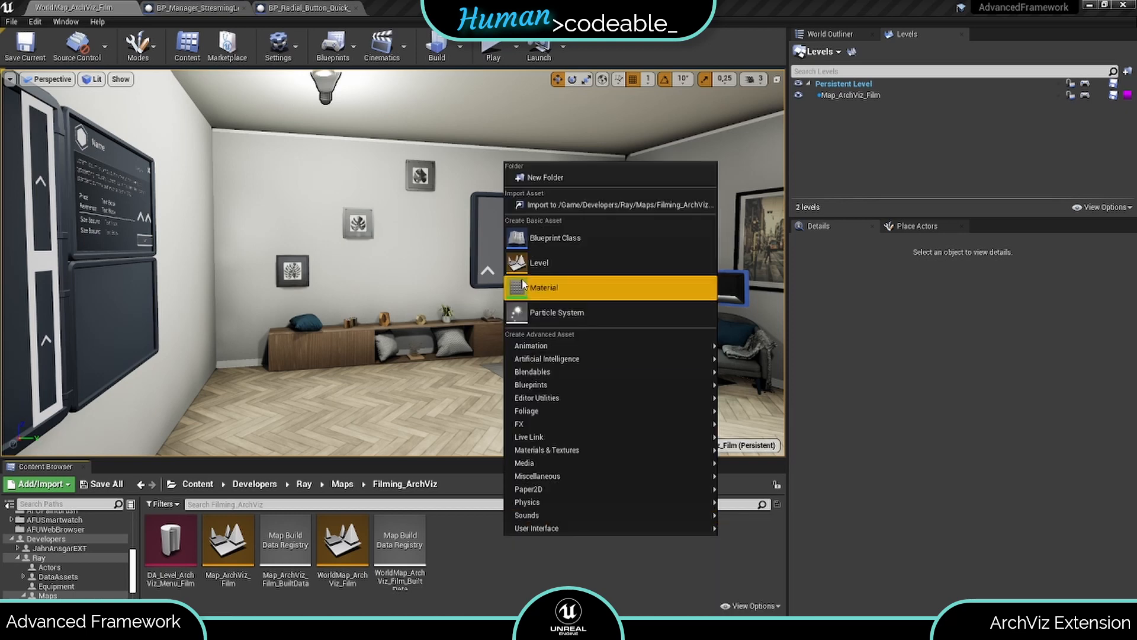
left_click(533, 262)
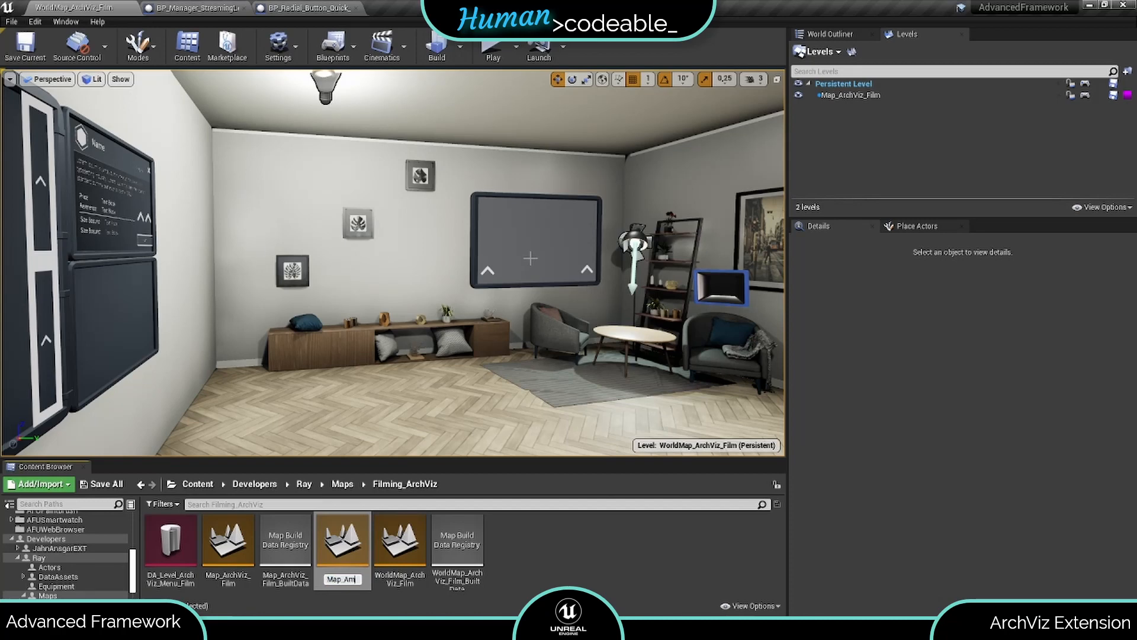
type("Map_Ambience_Day")
key("Return")
right_click(504, 545)
left_click(555, 262)
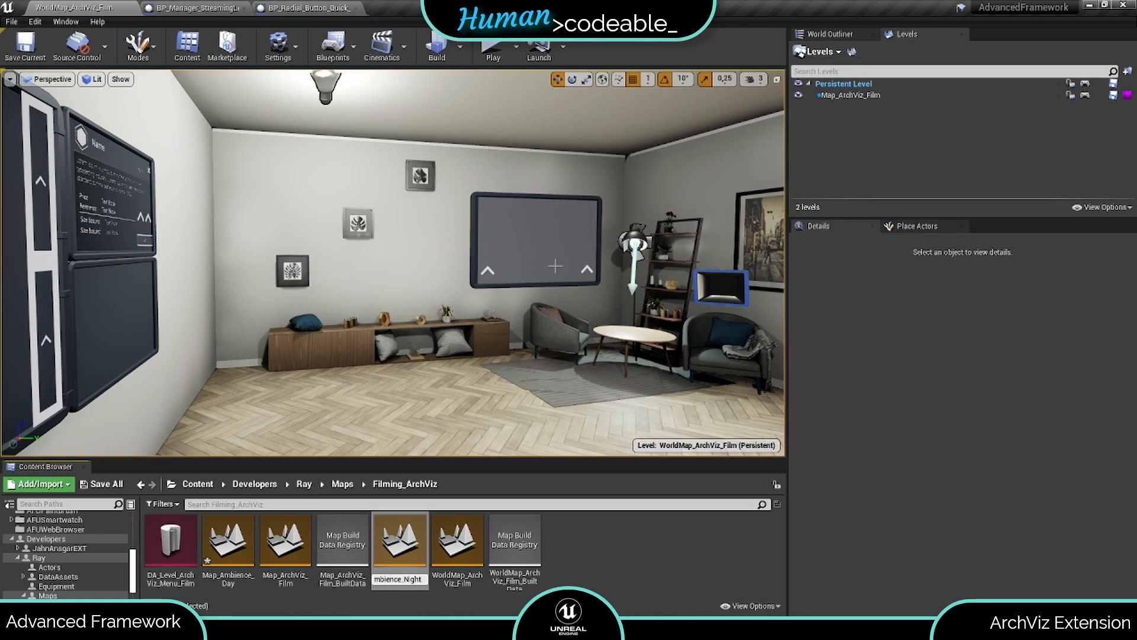
key("Return")
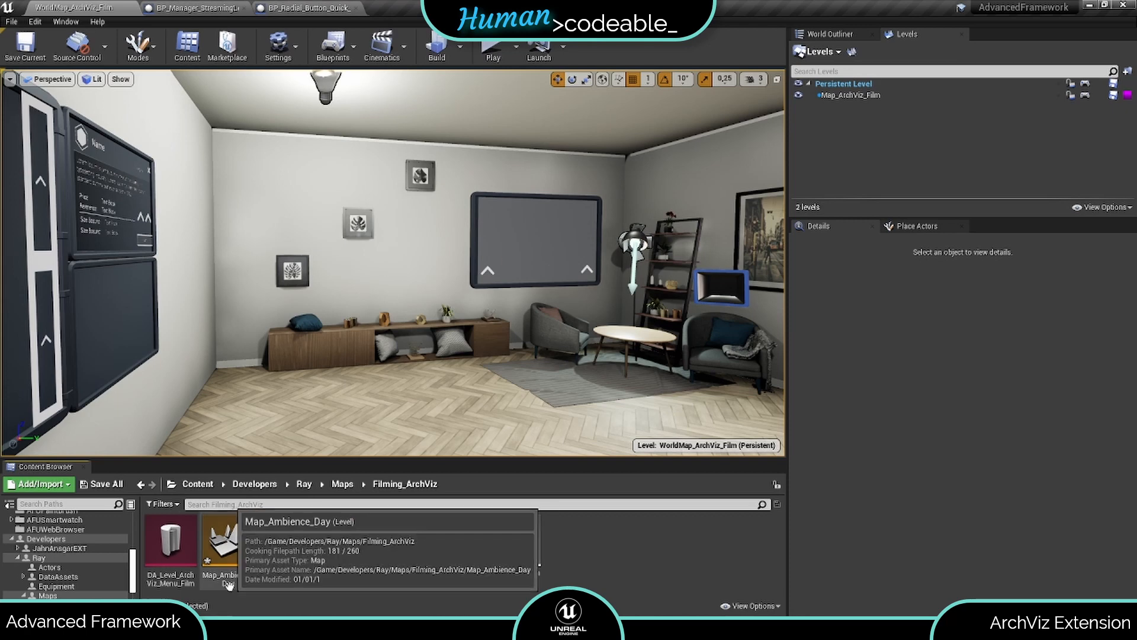
Add Map_Ambience_Day and Map_Ambience_Night as sublevels of the persistent level and mark both as lighting scenarios
left_click_drag(228, 540, 876, 127)
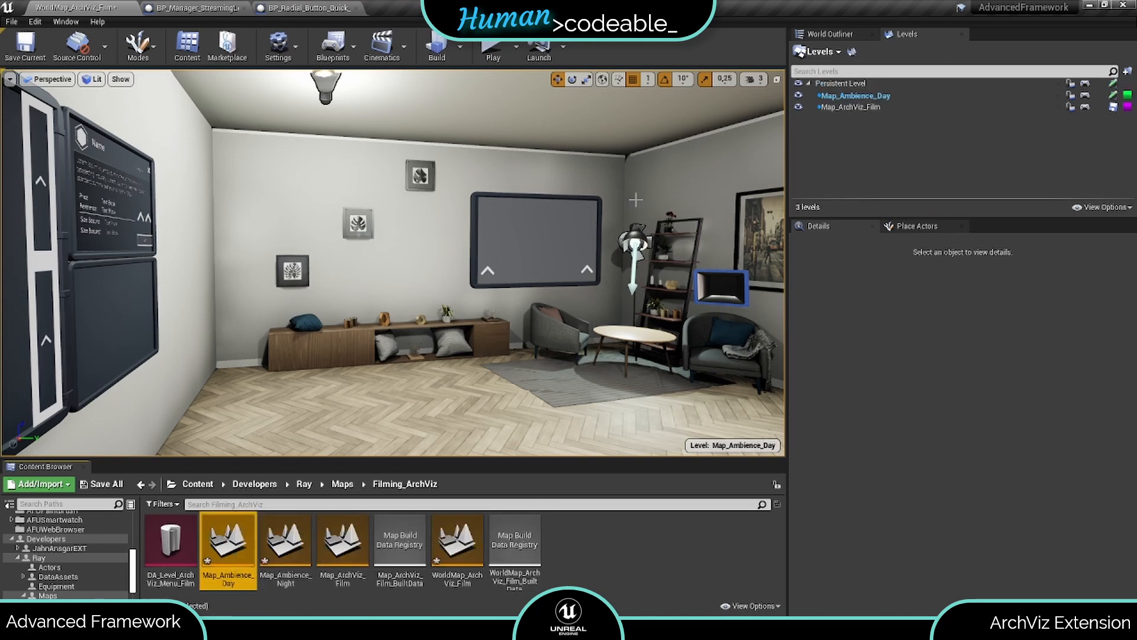
left_click_drag(285, 542, 855, 139)
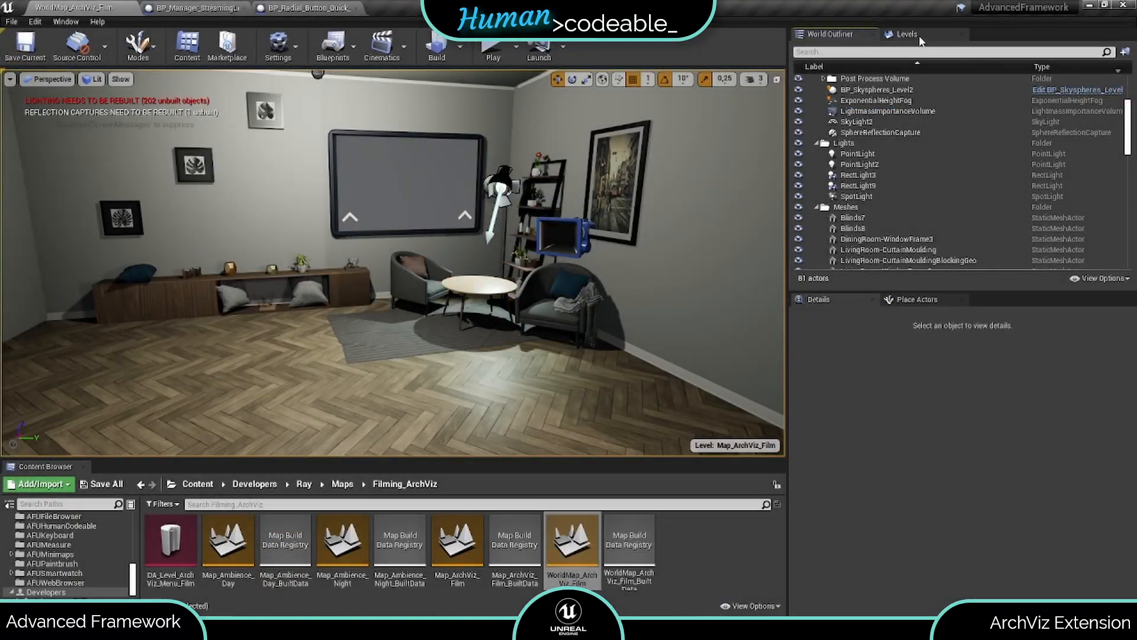
left_click(922, 33)
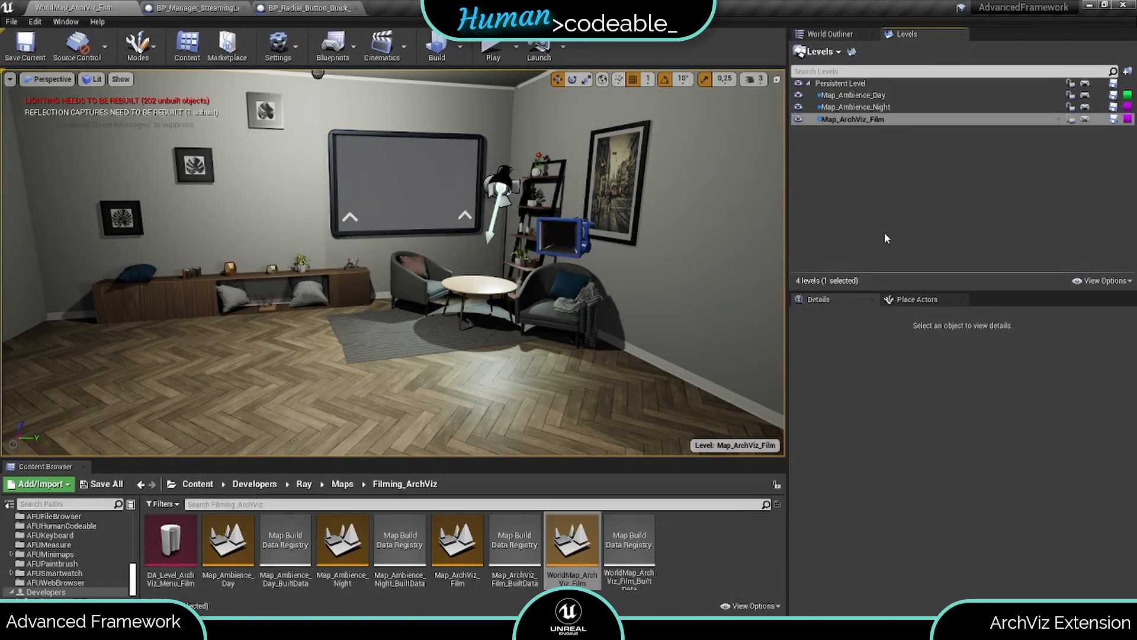
left_click(1058, 95)
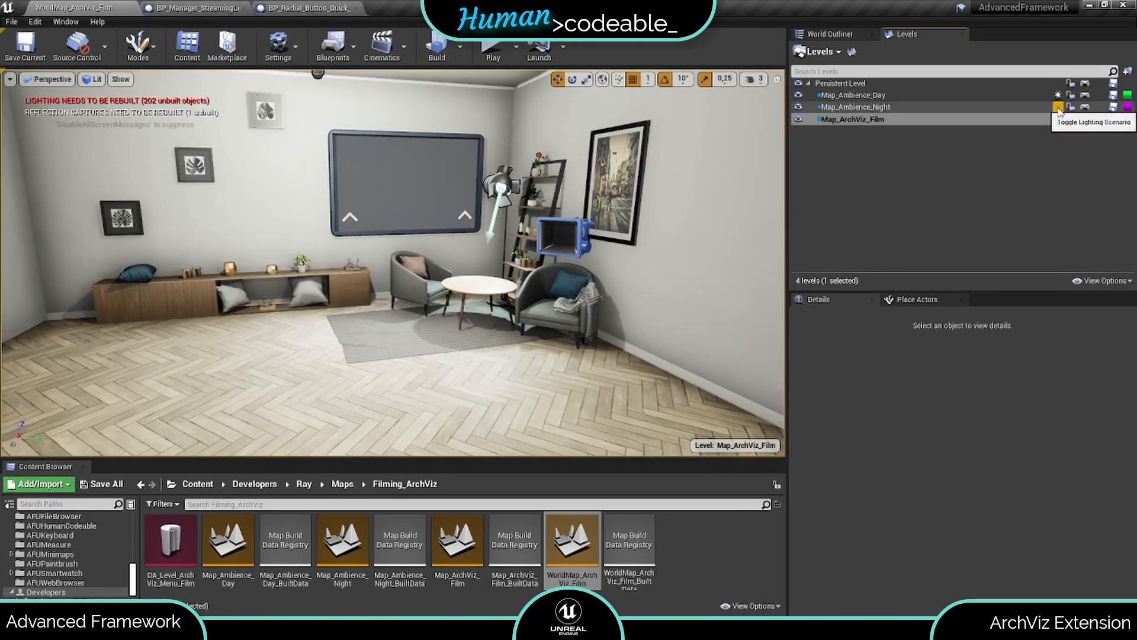
left_click(1058, 107)
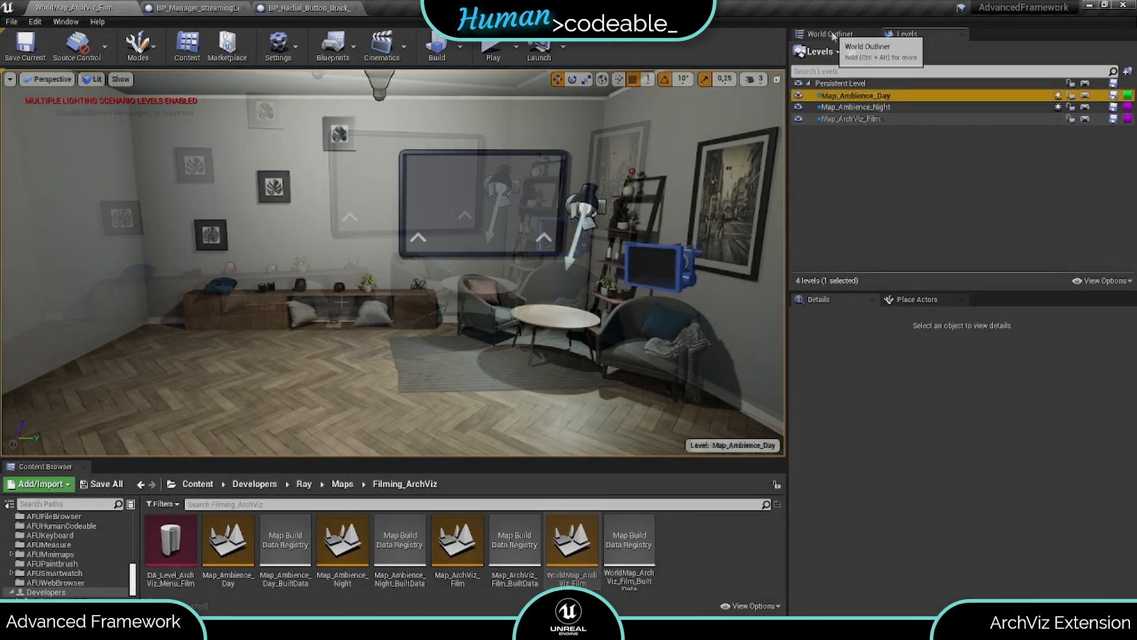
Select the five lights from PointLight3 to SpotLight2 and move them to the current level Map_Ambience_Day
left_click(829, 34)
scroll(853, 189, "down", 3)
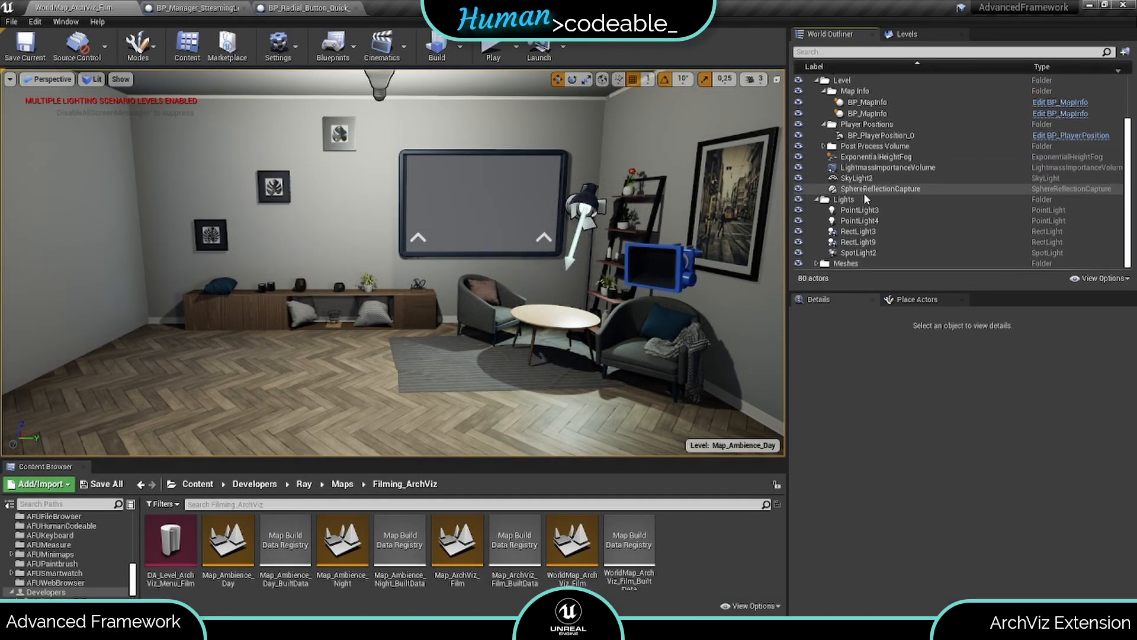
left_click(859, 211)
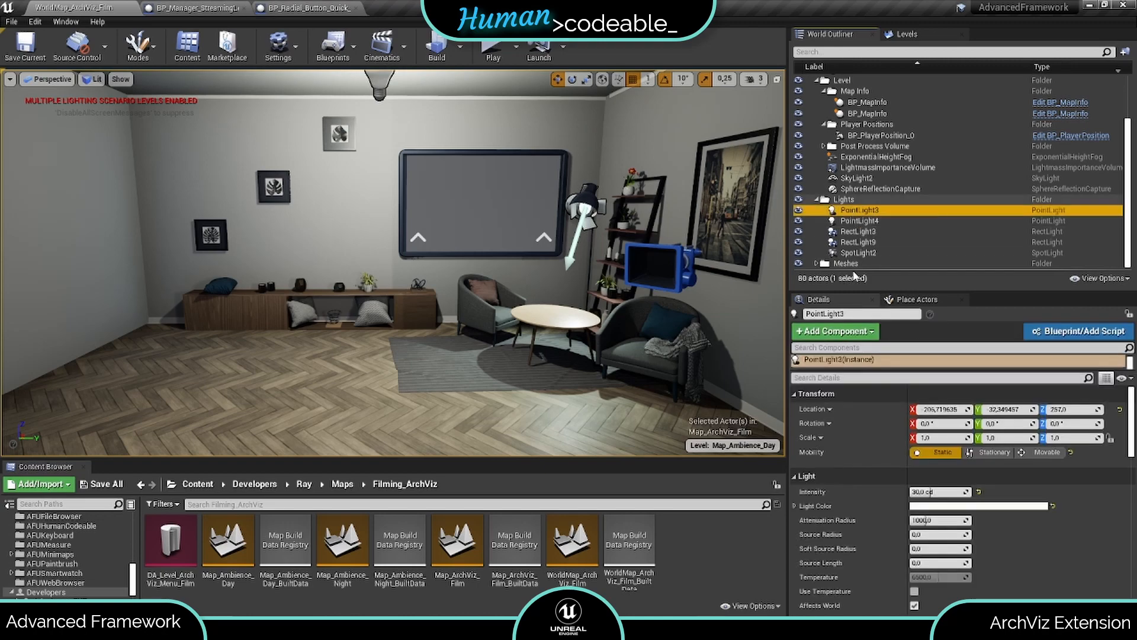
left_click(850, 254, "shift")
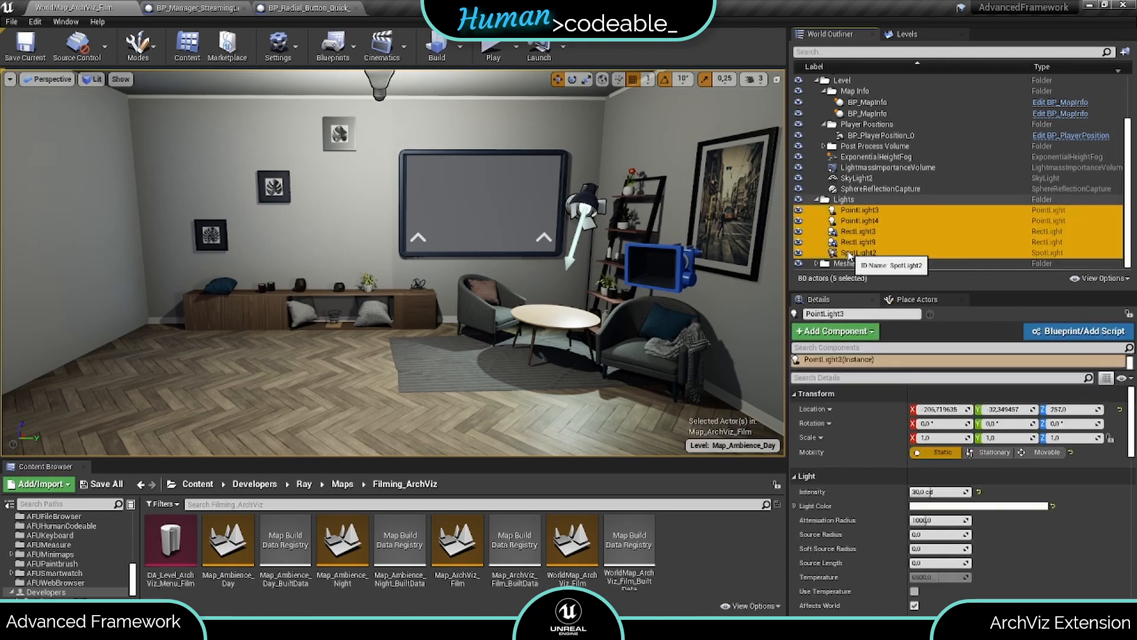
right_click(856, 235)
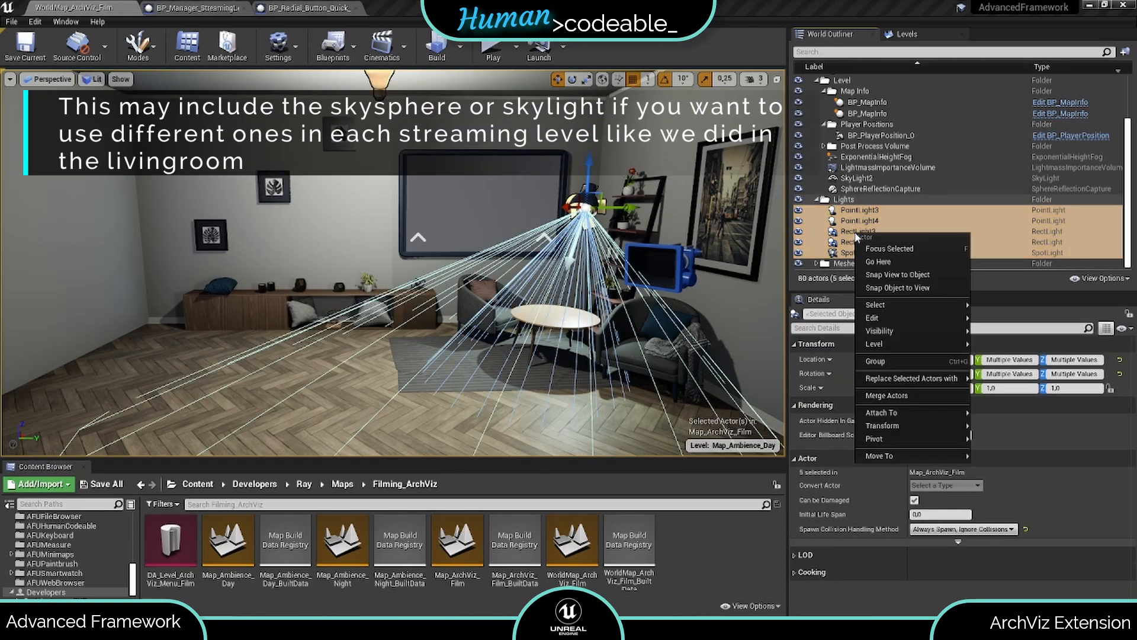
mouse_move(926, 314)
mouse_move(936, 343)
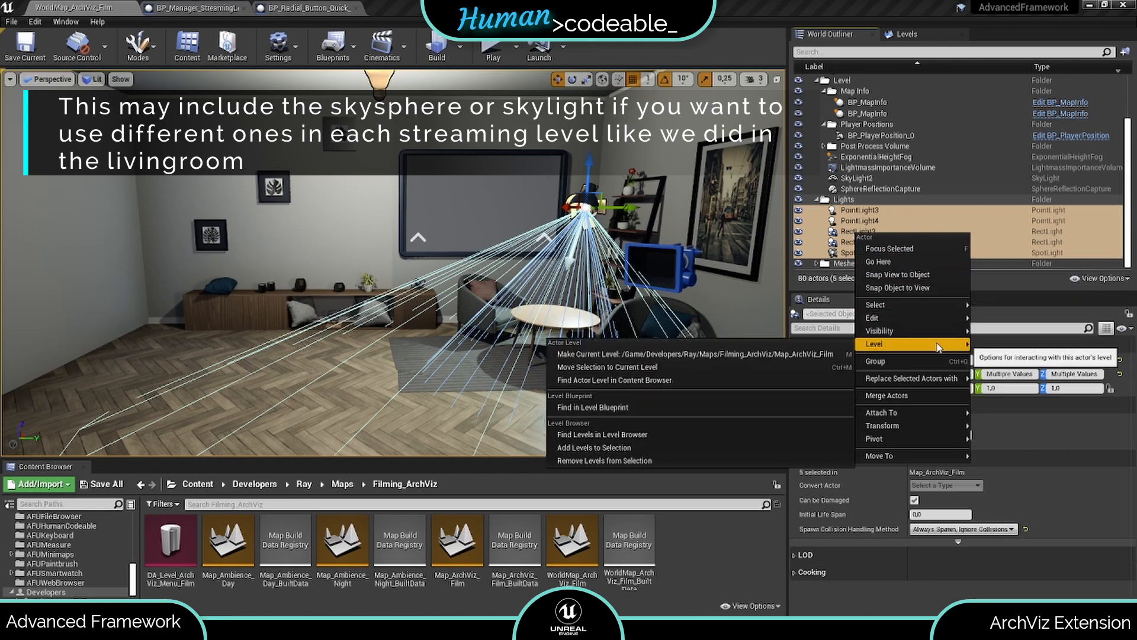
left_click(730, 368)
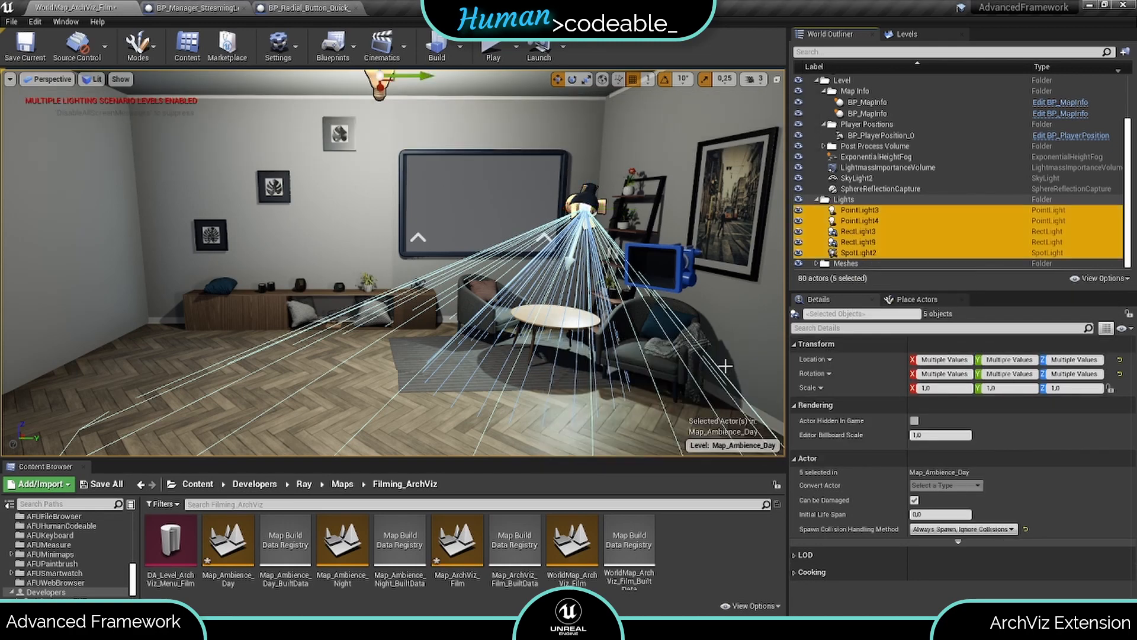
right_click(853, 201)
mouse_move(882, 246)
left_click(959, 330)
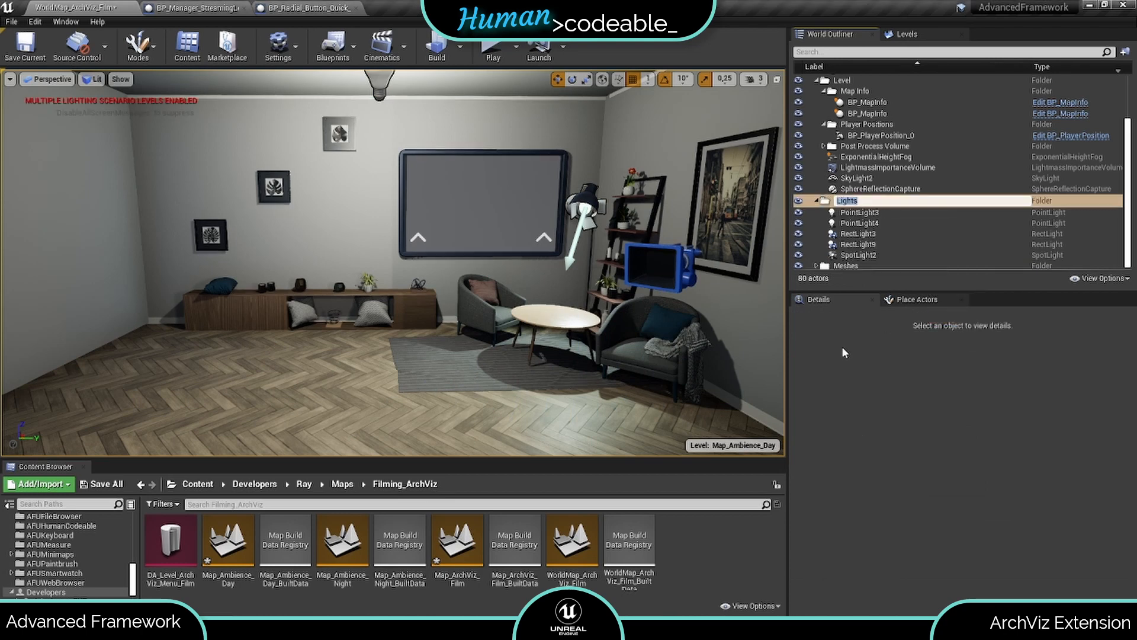
Hide the Map_Ambience_Day level and make Map_Ambience_Night the current level
left_click(925, 36)
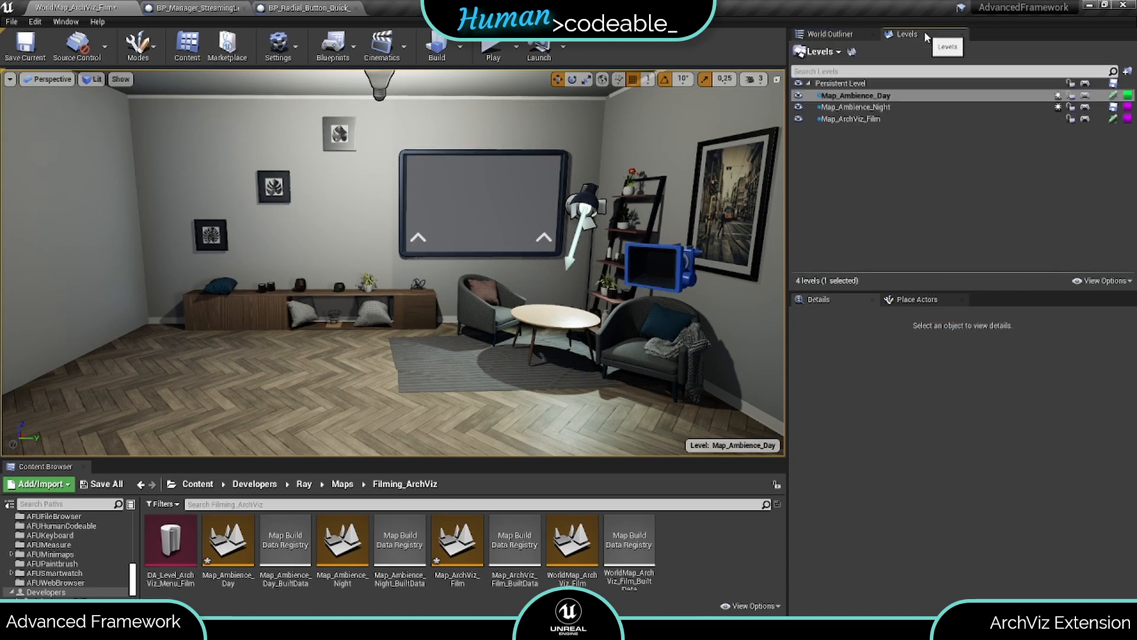
left_click(800, 96)
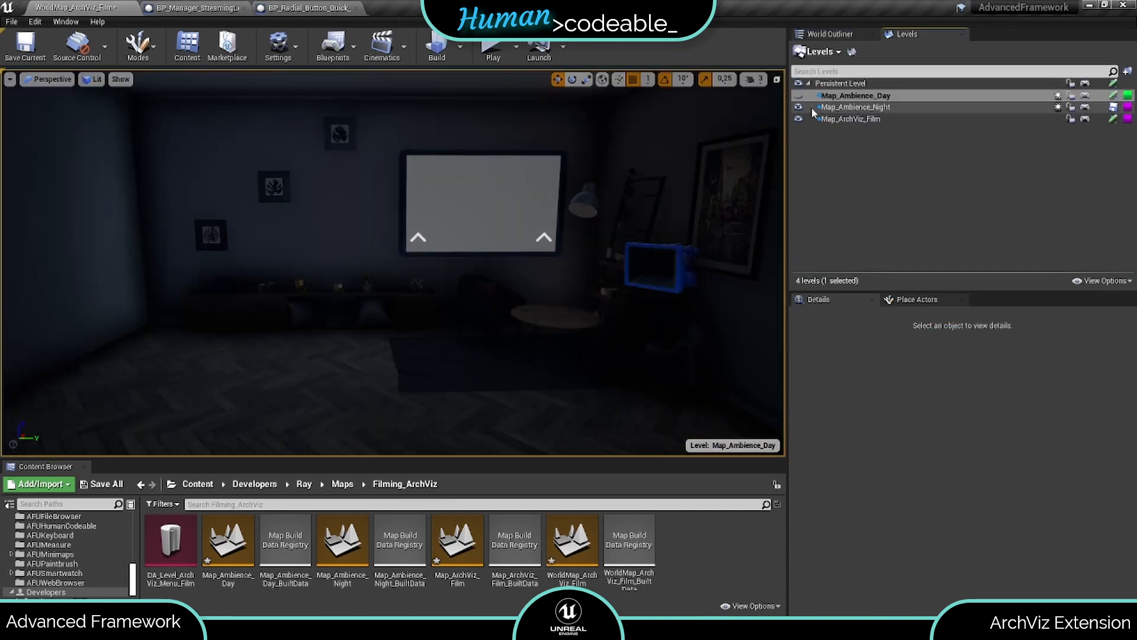
left_click(848, 108)
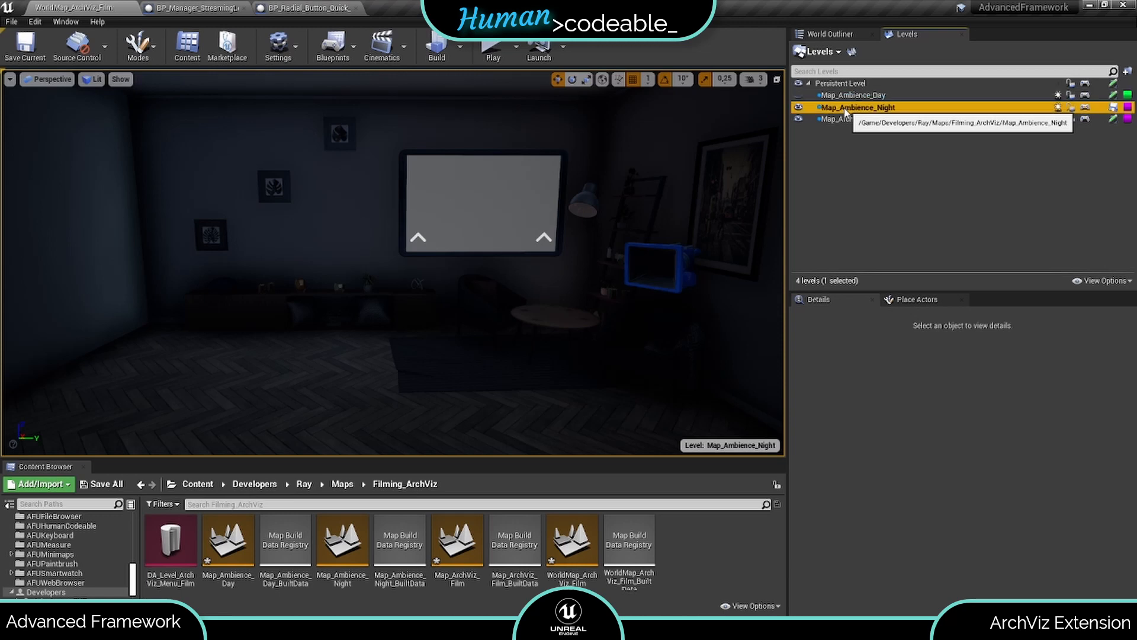
Place a point light above the sideboard near the framed leaf pictures and raise it to picture height
right_click_drag(356, 341, 388, 346)
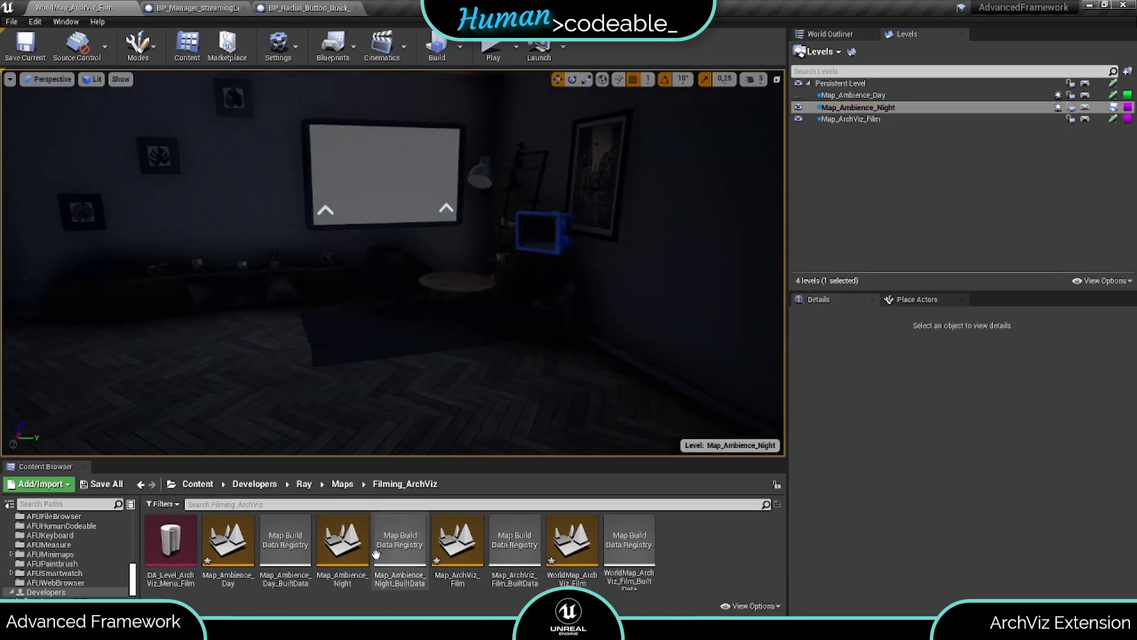
left_click(936, 300)
left_click_drag(915, 366, 153, 290)
right_click_drag(153, 290, 88, 260)
left_click_drag(261, 284, 281, 204)
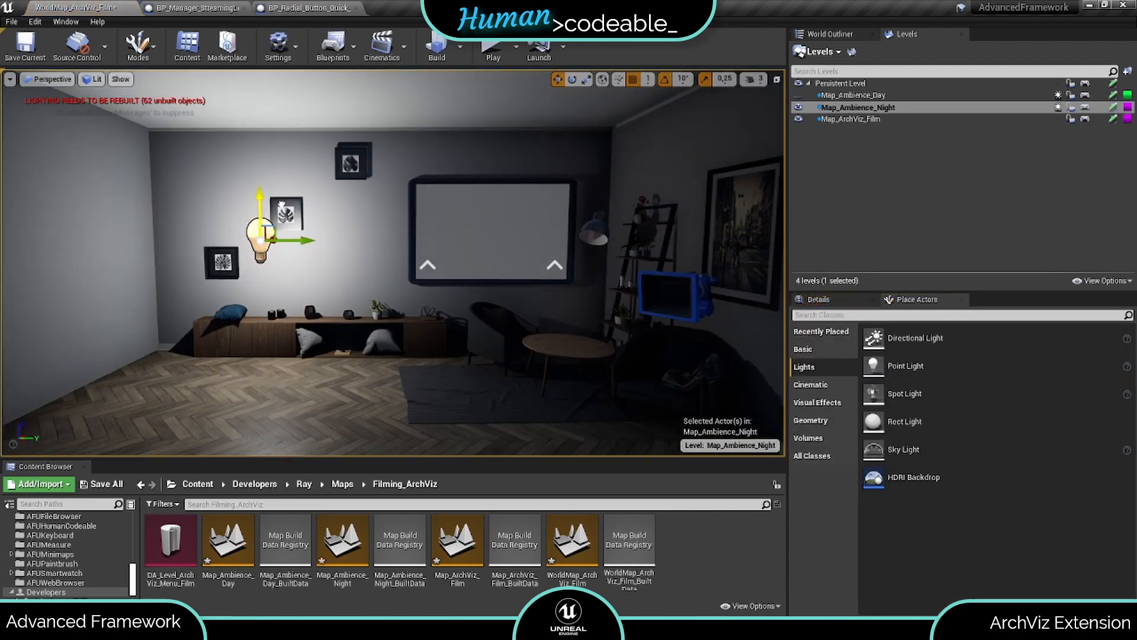
Set the point light's intensity to 2 cd and its light colour to the saved pale blue (BAD2FFFF)
right_click_drag(281, 204, 337, 208)
left_click(819, 300)
left_click(939, 491)
type("2")
key("Return")
left_click(928, 506)
left_click(824, 330)
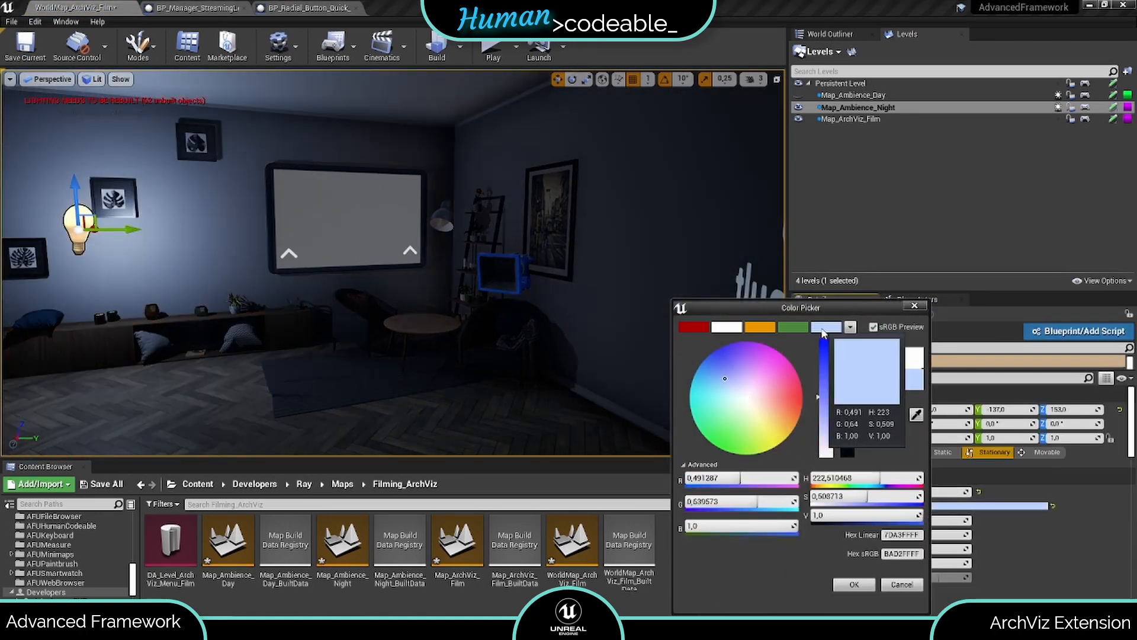
left_click(853, 584)
Place a second point light in the sofa area and raise it above the tall potted plant by the windows
right_click_drag(379, 375, 455, 391)
left_click(920, 301)
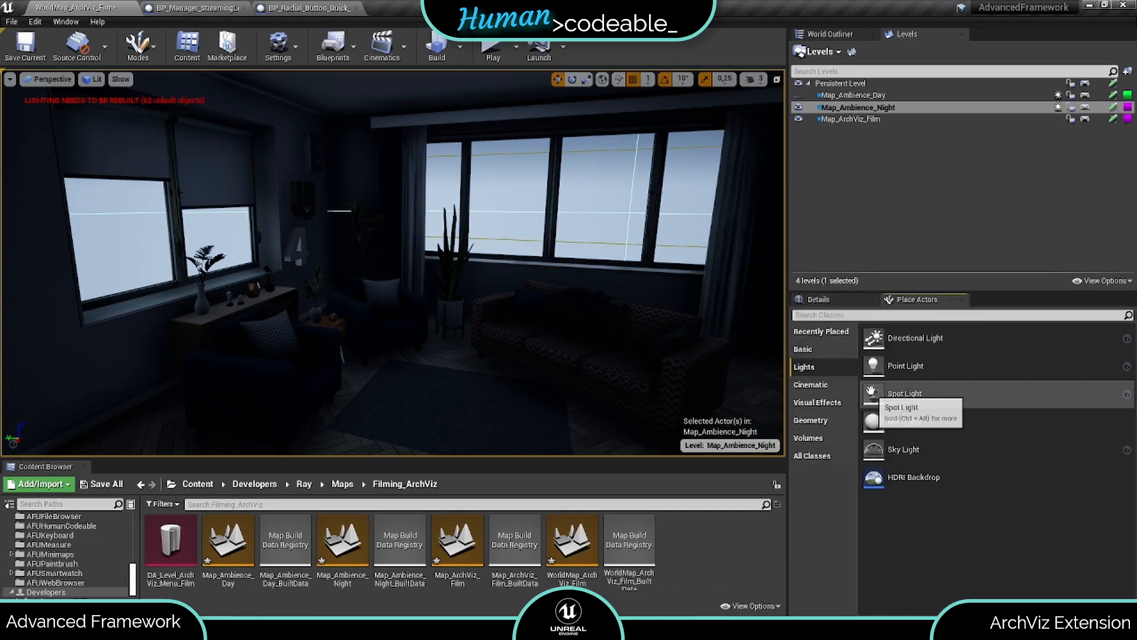
left_click_drag(874, 367, 455, 351)
left_click_drag(459, 311, 462, 151)
Set the second point light's intensity to 5 cd and give it the same pale blue light colour
left_click(850, 301)
left_click(917, 492)
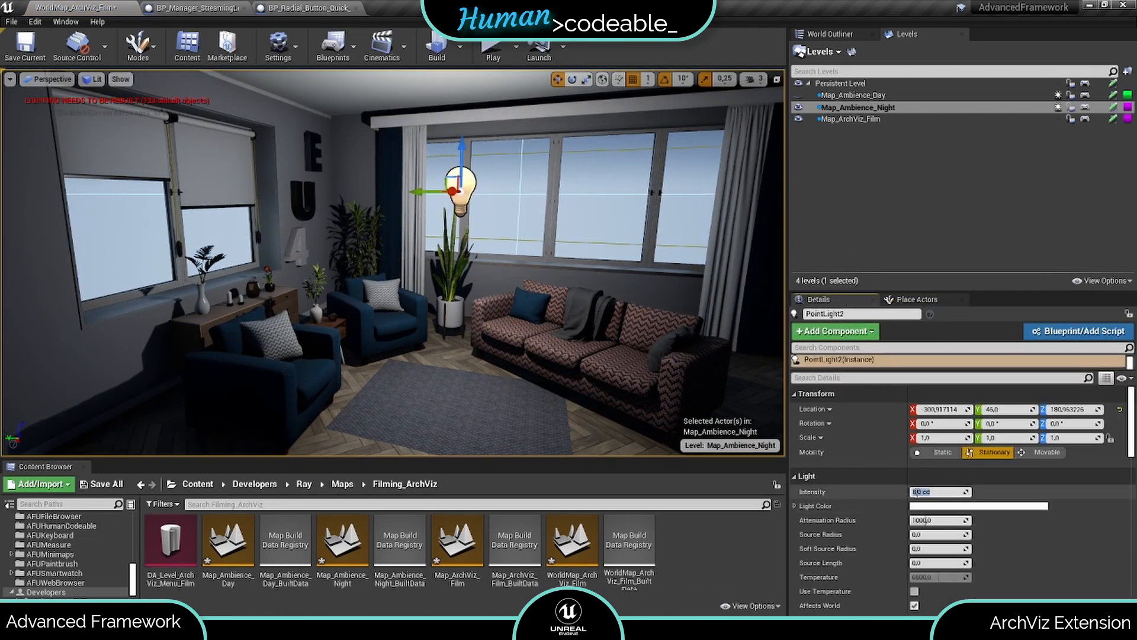
type("5")
key("Return")
left_click(978, 506)
left_click(853, 584)
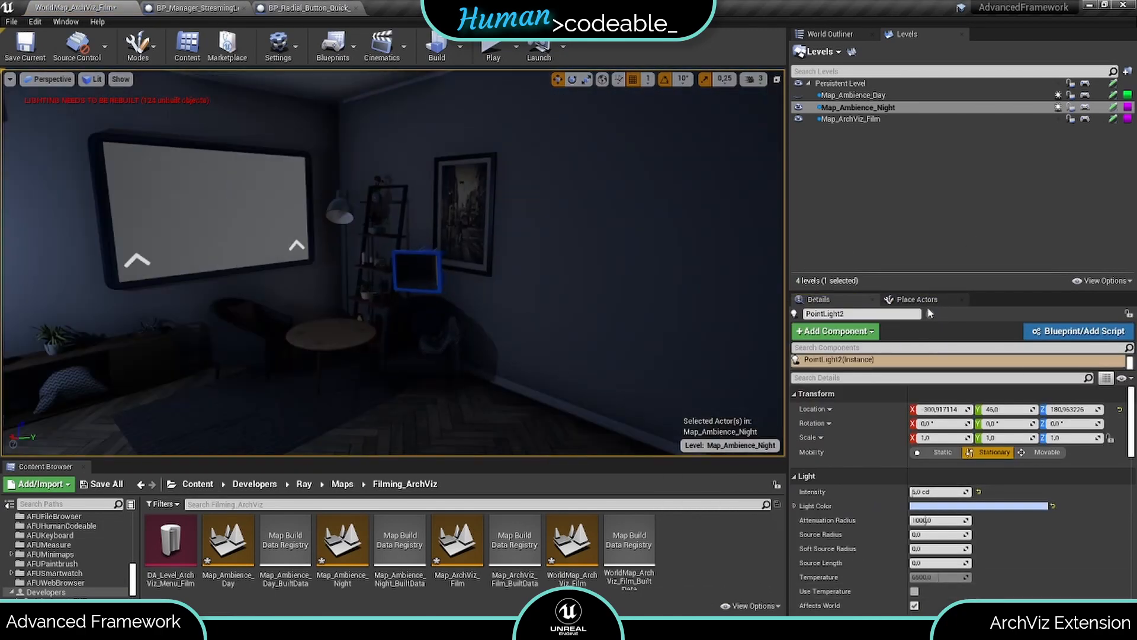
Place a spot light at the lamp head above the round table, adjust its position and tilt it like the lamp
left_click(917, 299)
left_click_drag(905, 393, 336, 220)
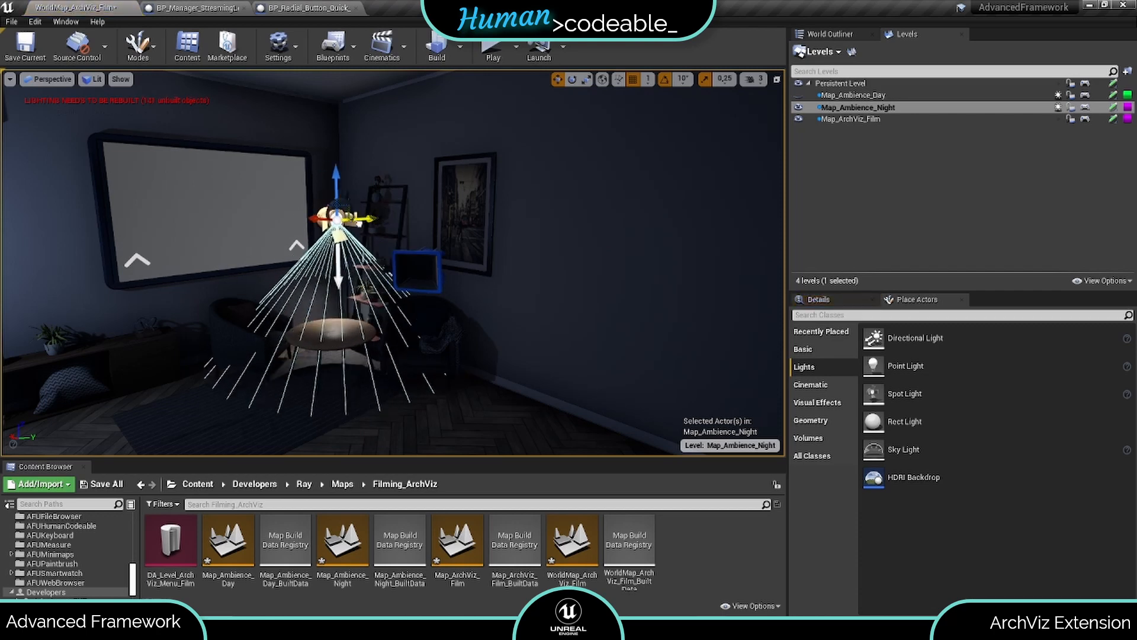
left_click_drag(340, 176, 302, 170)
key("e")
mouse_move(323, 222)
left_mouse_down()
mouse_move(351, 195)
mouse_move(355, 160)
mouse_move(339, 220)
left_mouse_up()
Set the spot light's intensity to 25 cd, attenuation radius to 300 and outer cone angle to 55
left_click(819, 300)
left_click(925, 491)
type("25")
key("Return")
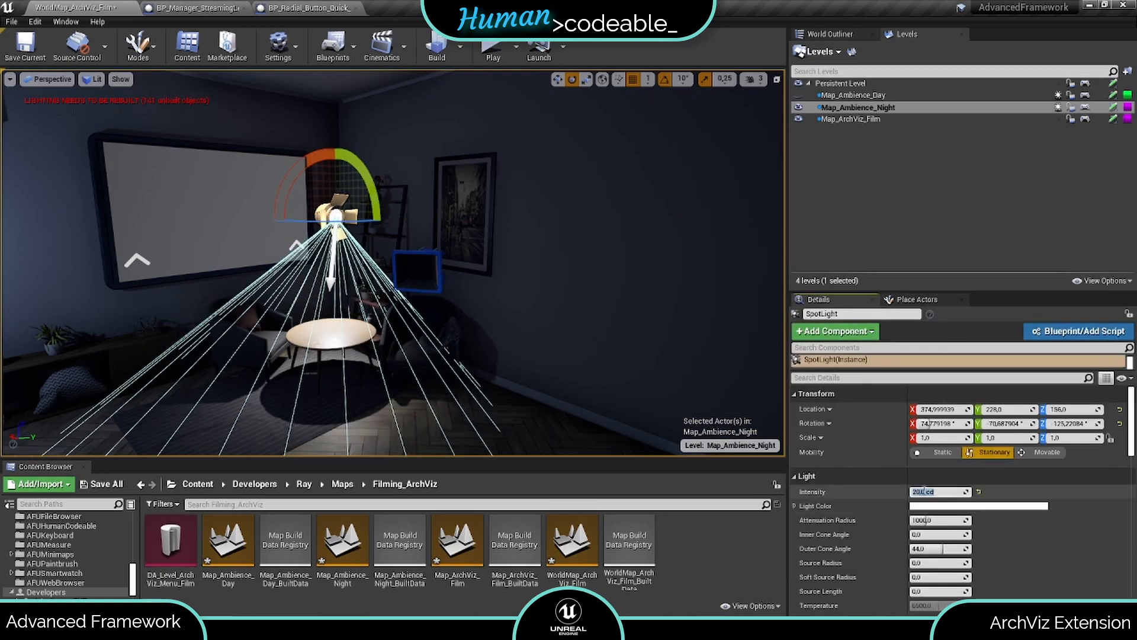
left_click(918, 520)
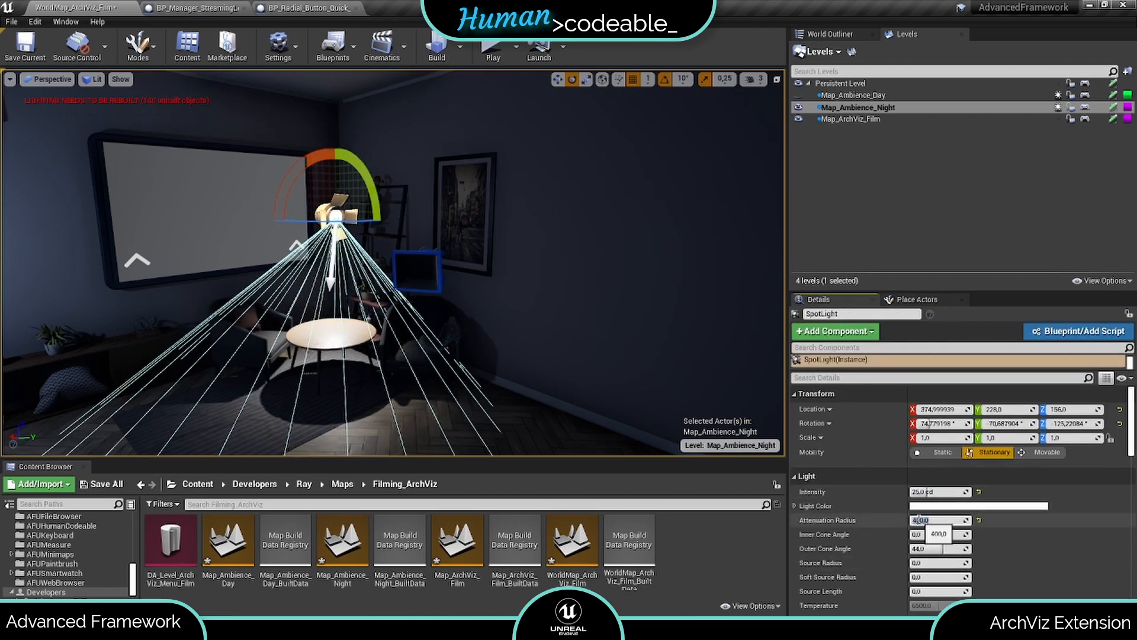
type("300")
key("Return")
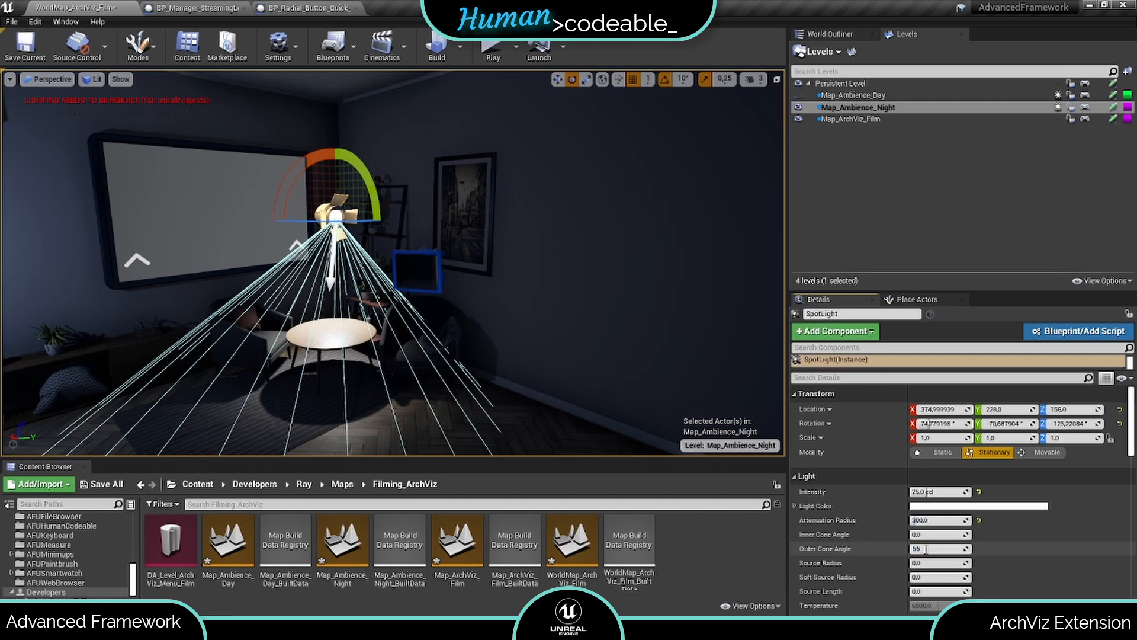
key("Return")
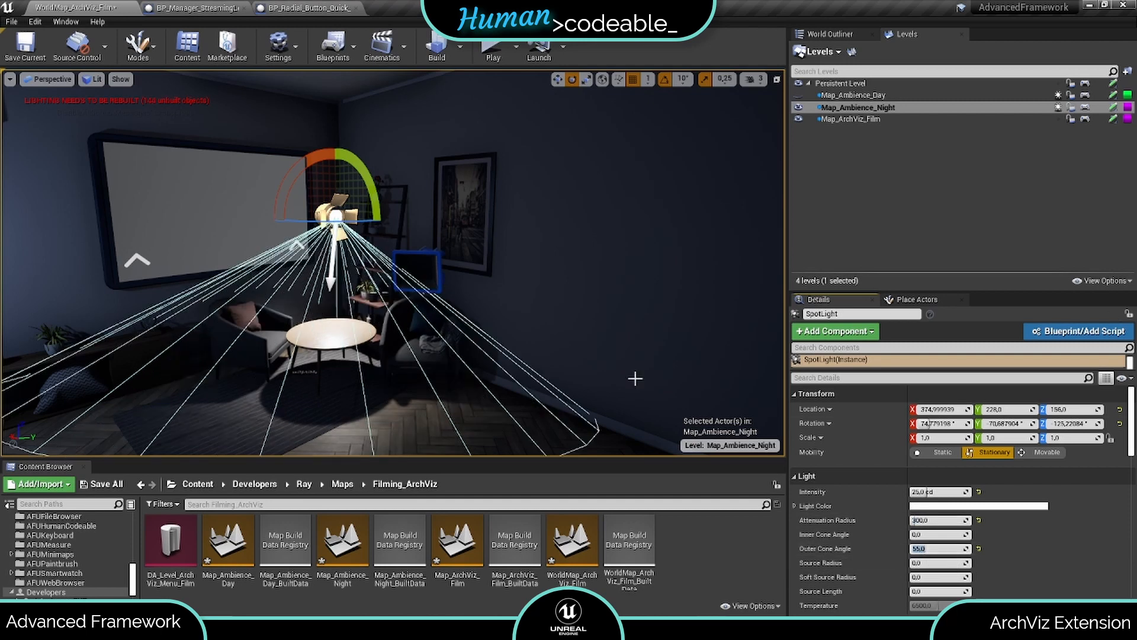
Show the Map_Ambience_Day level again and build the lighting only
left_click(798, 96)
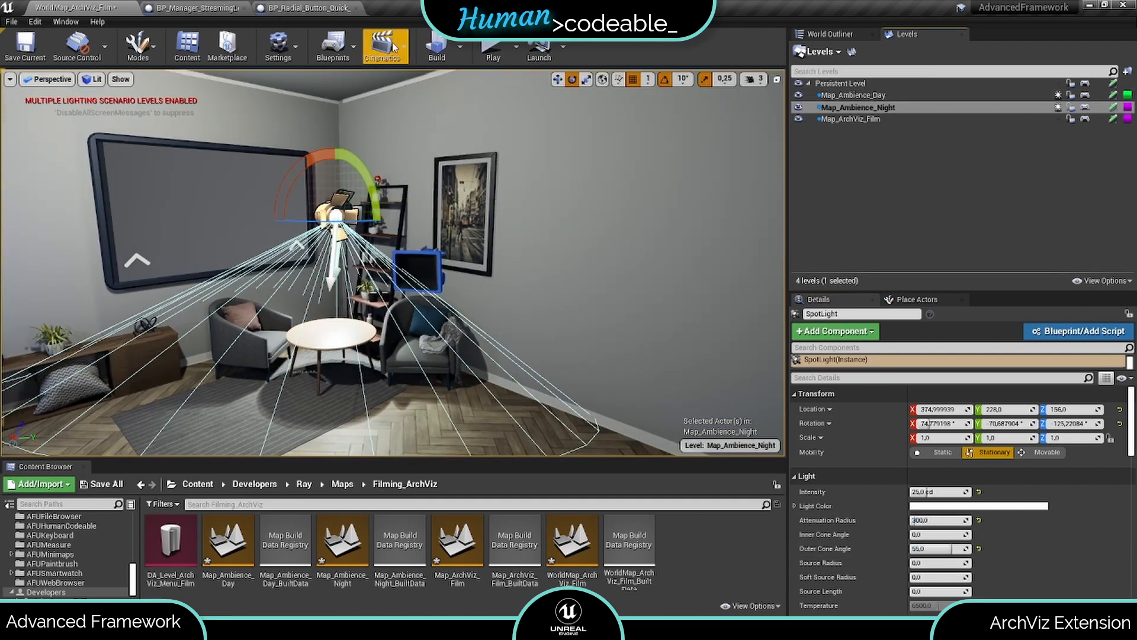
left_click(460, 47)
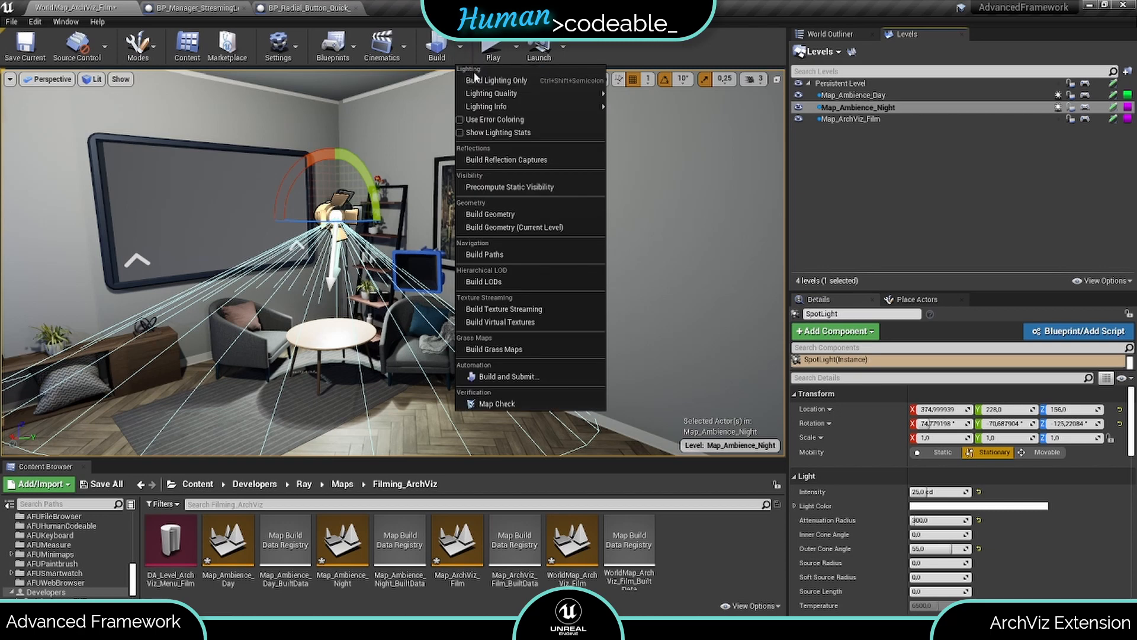
left_click(479, 80)
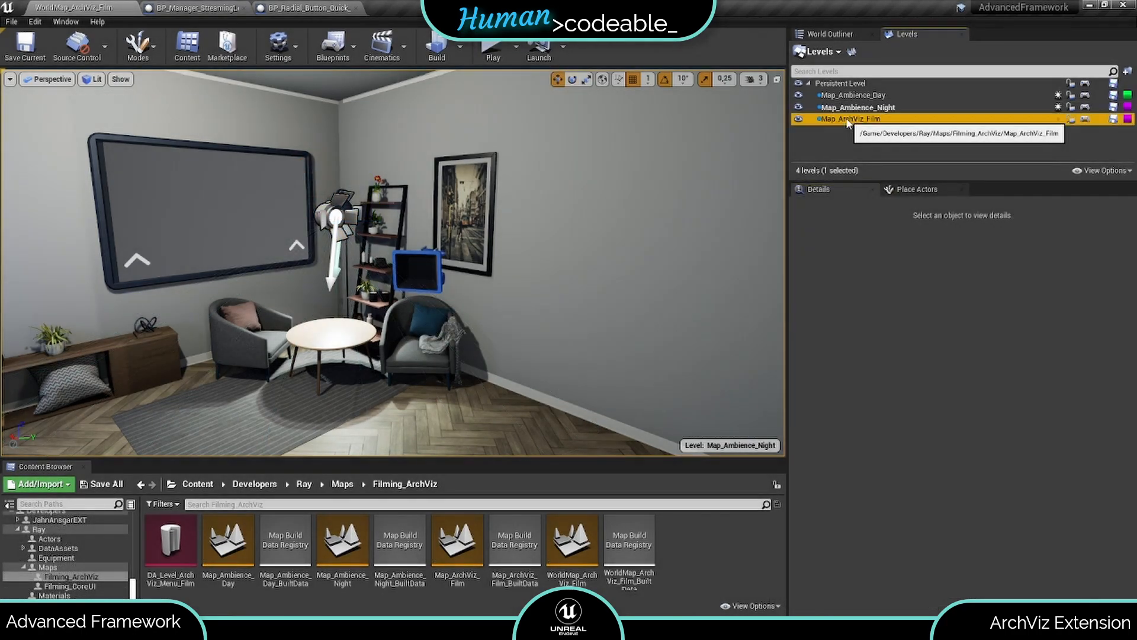
Make Map_ArchViz_Film the current level and place a BP_Manager_StreamingLevel from AFCore/Blueprints/Manager in front of the wall beside the framed picture
double_click(848, 119)
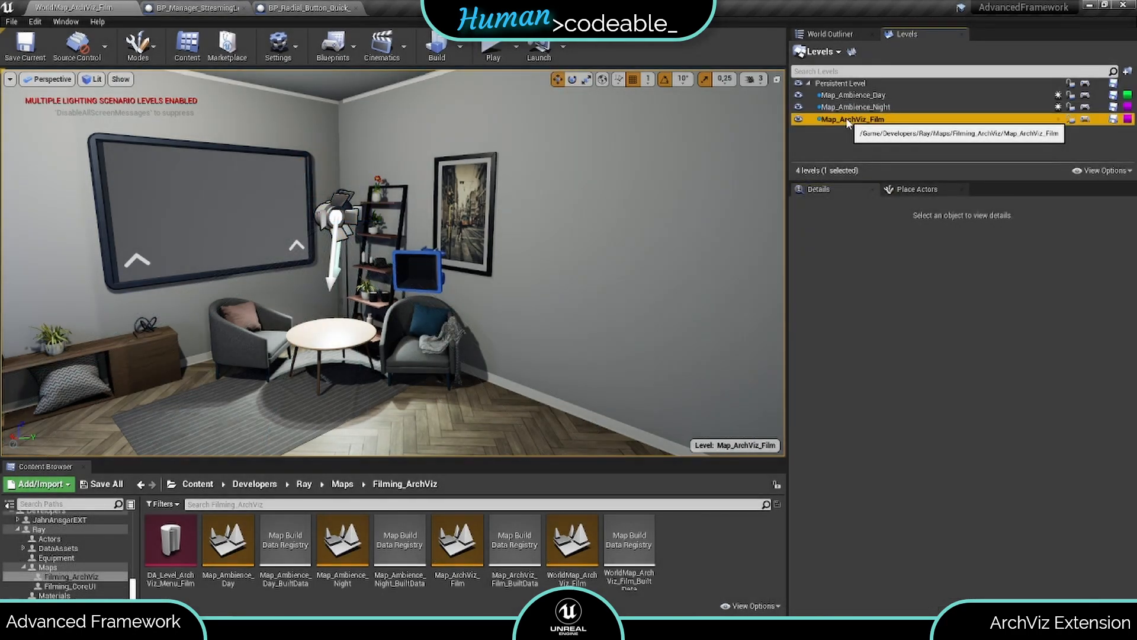
left_click(198, 484)
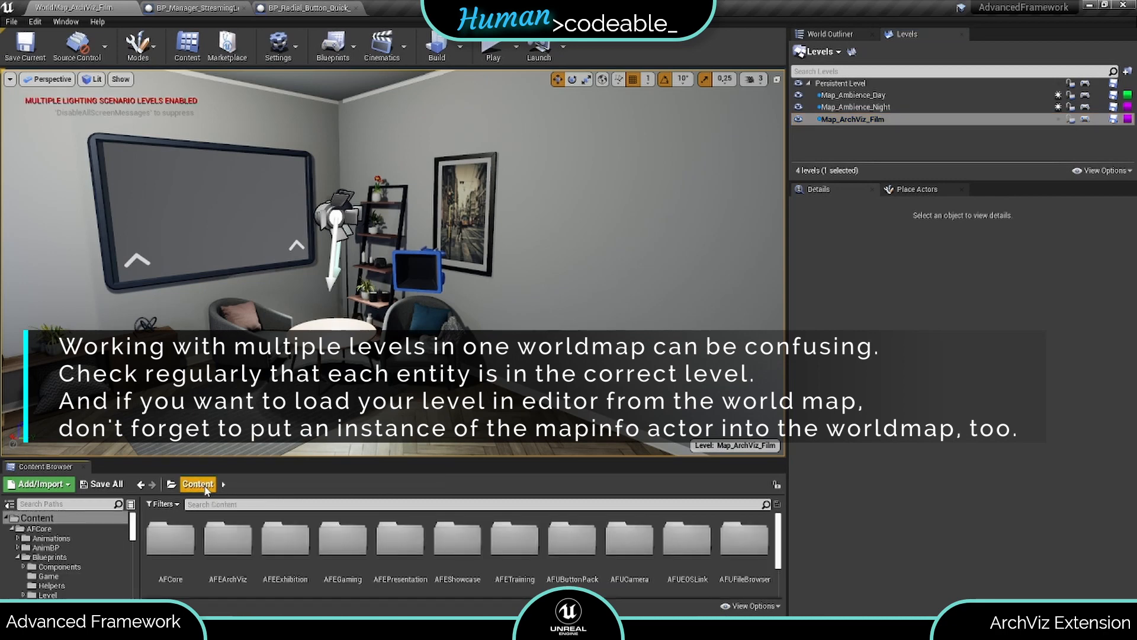
double_click(162, 544)
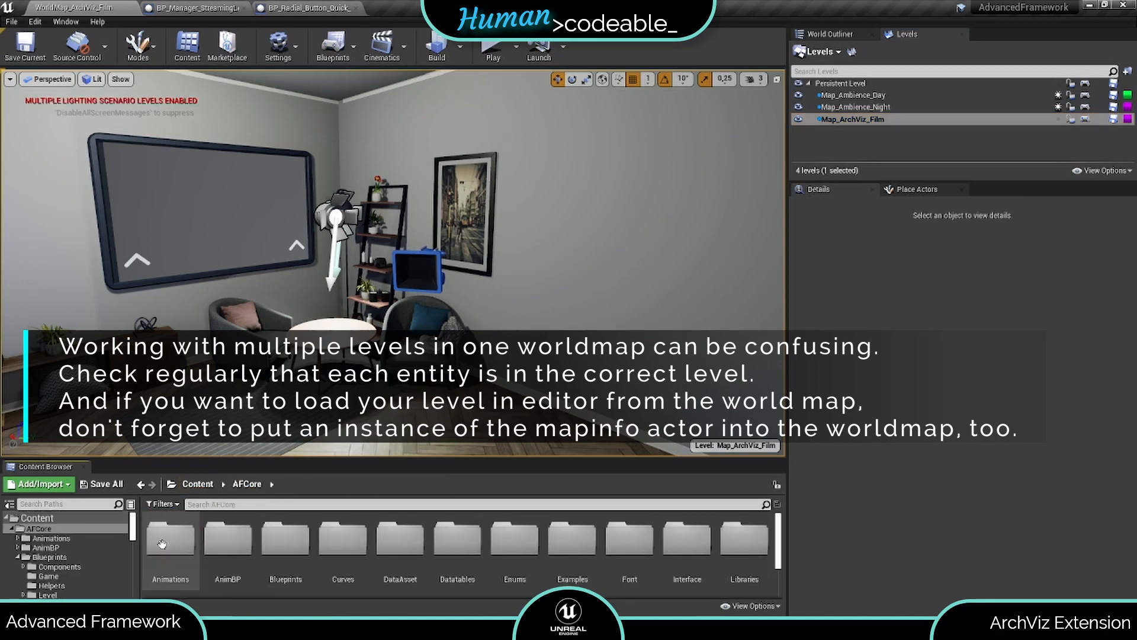
double_click(290, 543)
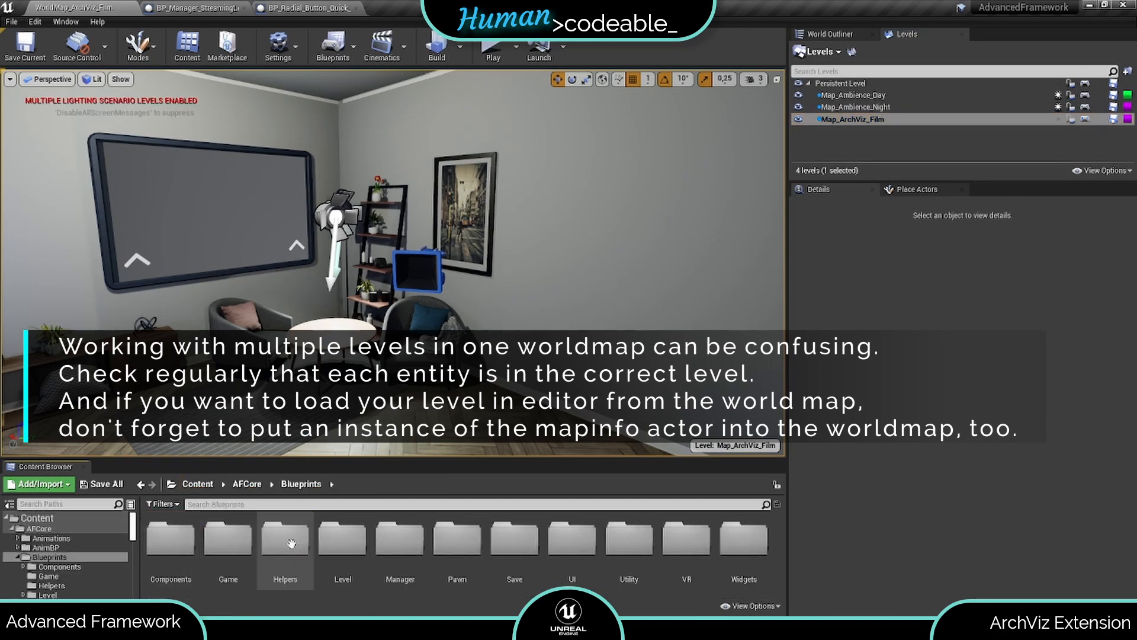
double_click(400, 539)
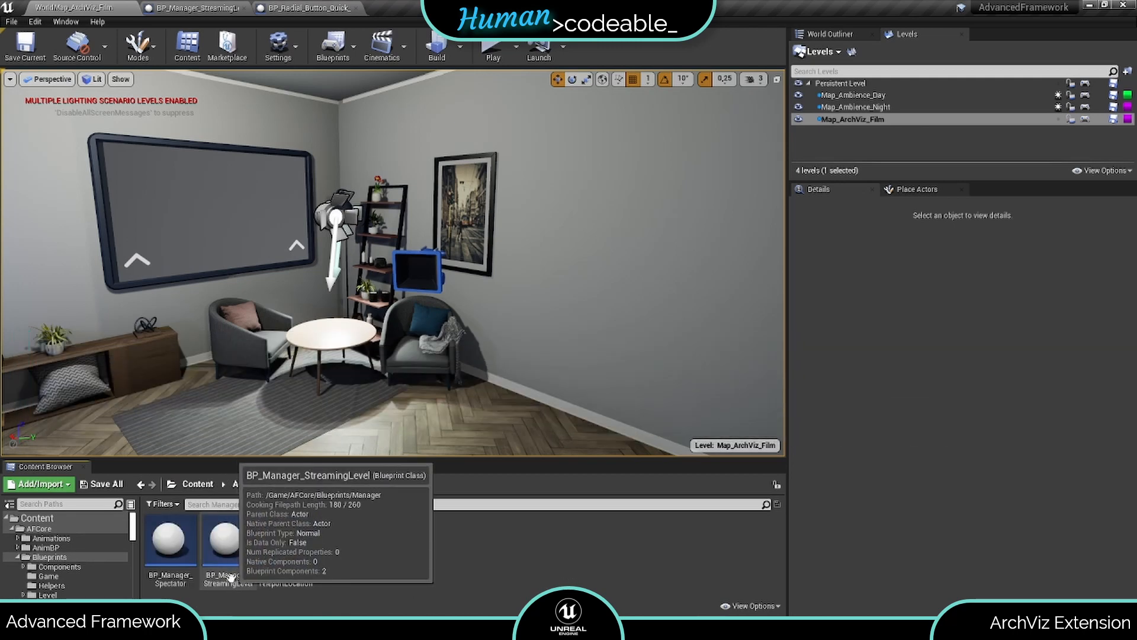
left_click_drag(227, 536, 514, 195)
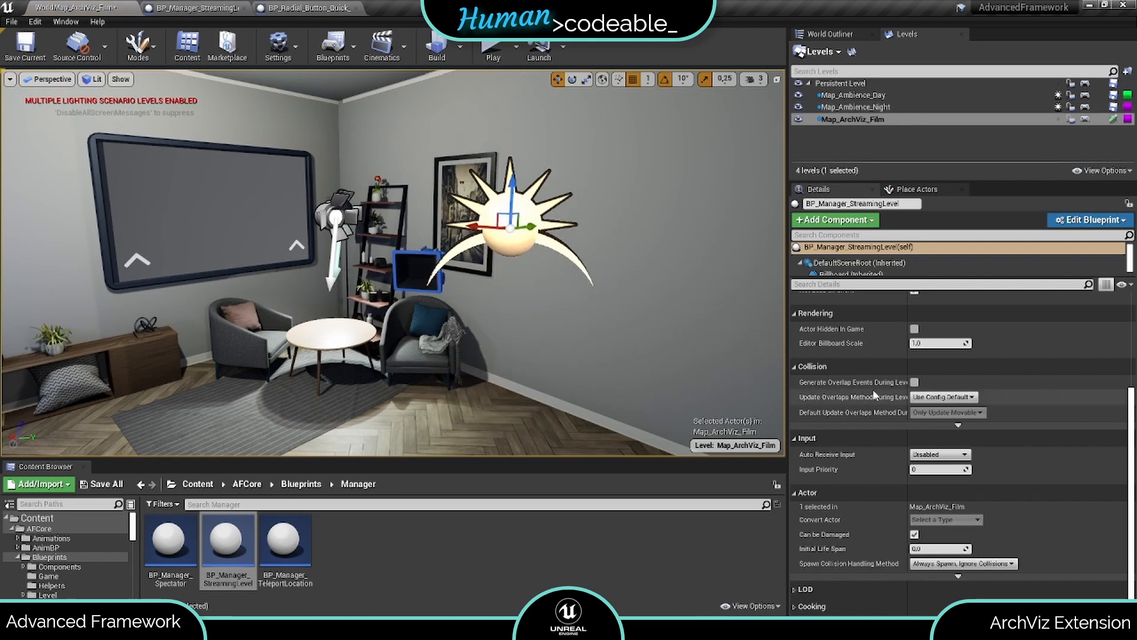
Add two elements to the streaming level manager's Available Stream Levels array and expand both
scroll(875, 396, "up", 2)
scroll(873, 389, "up", 2)
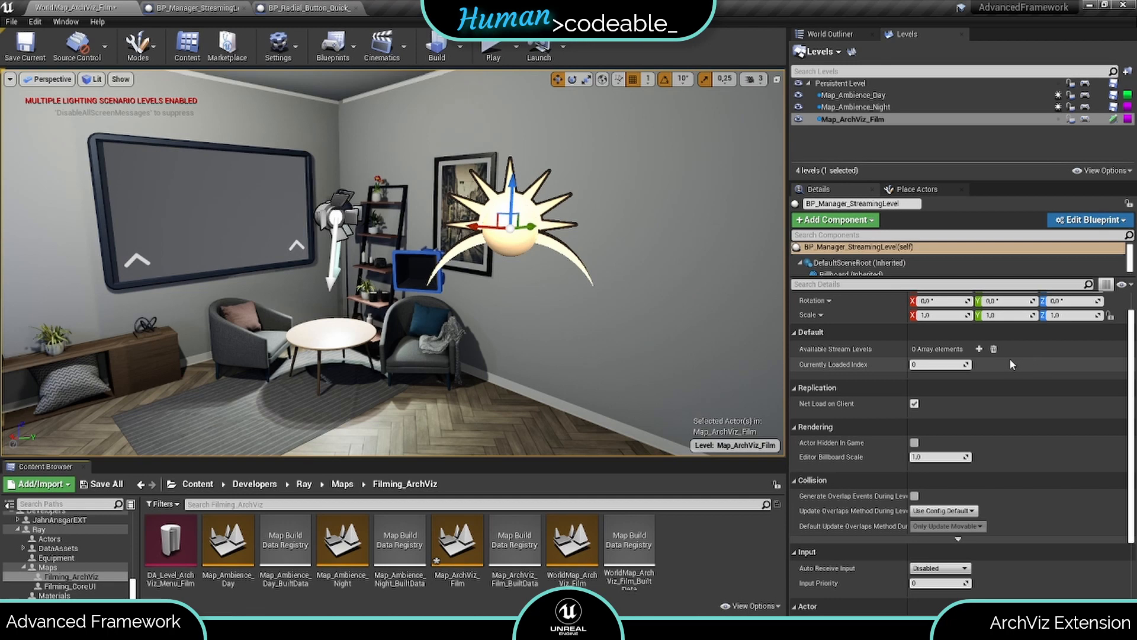
left_click(980, 350)
left_click(979, 350)
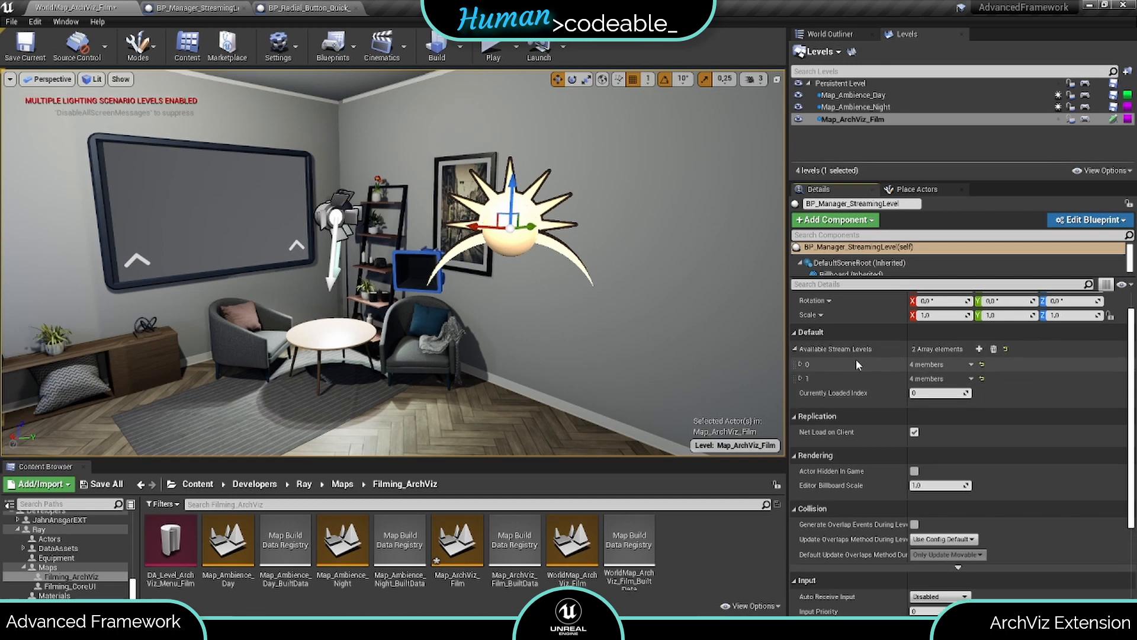
left_click(801, 365)
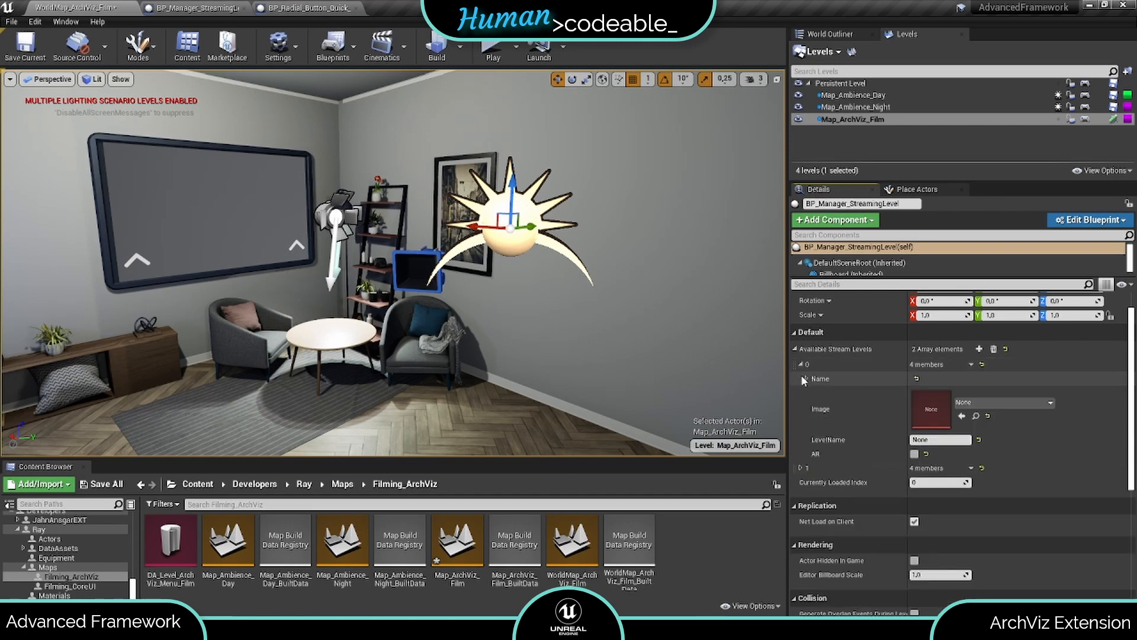
left_click(802, 467)
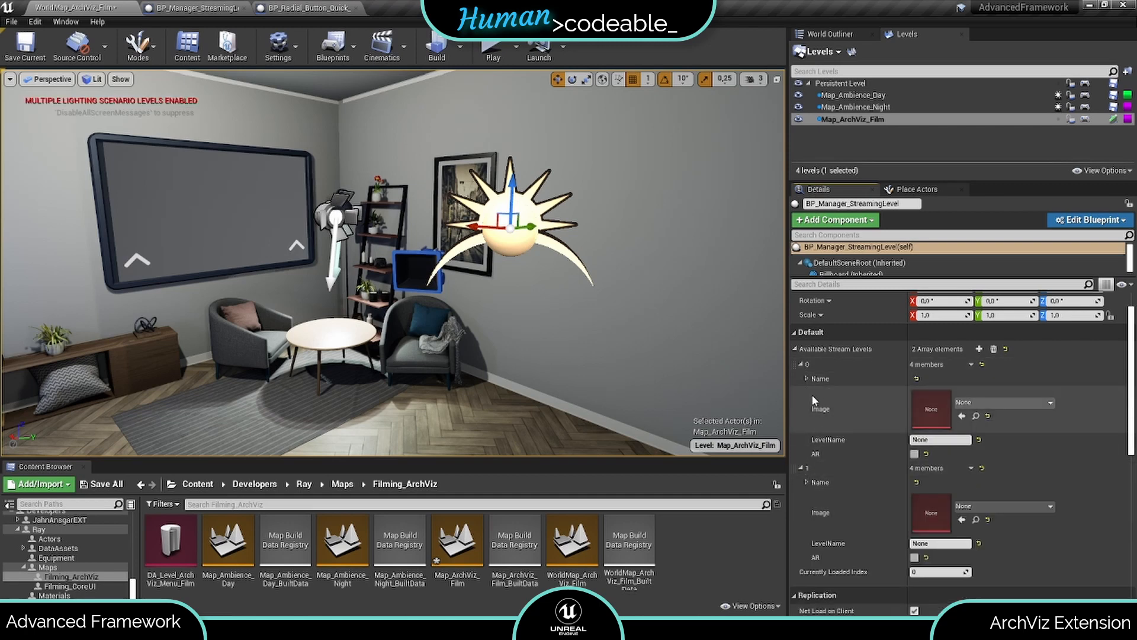
Set up stream level element 0 with name key Day, image T_ArchViz_Lighting_Day and level name Map_Ambience_Day
left_click(806, 378)
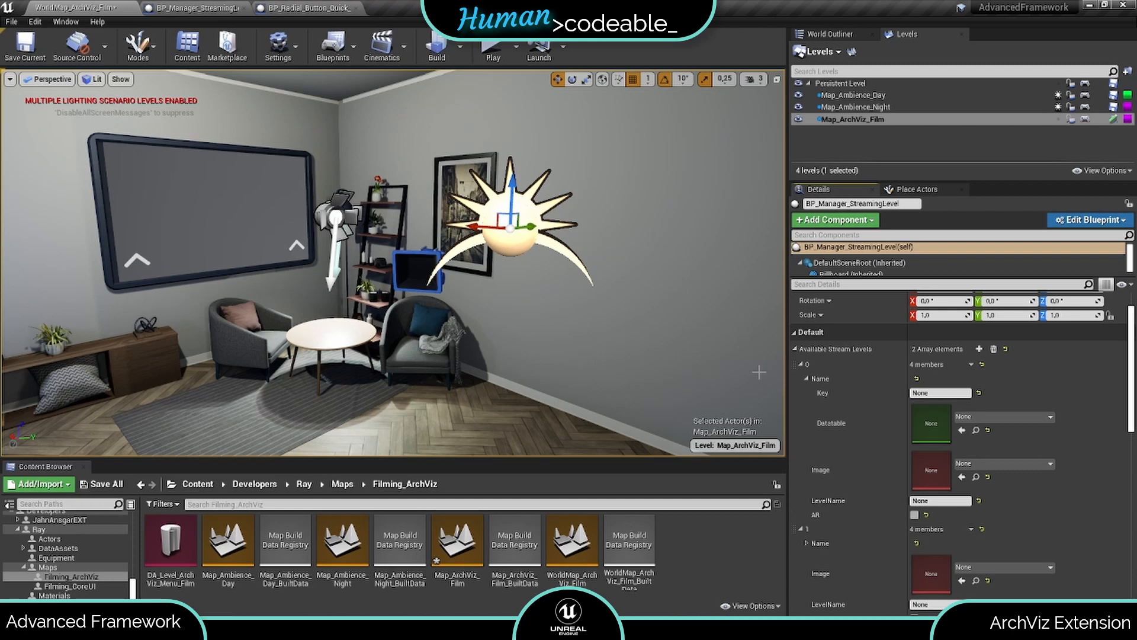
left_click(947, 393)
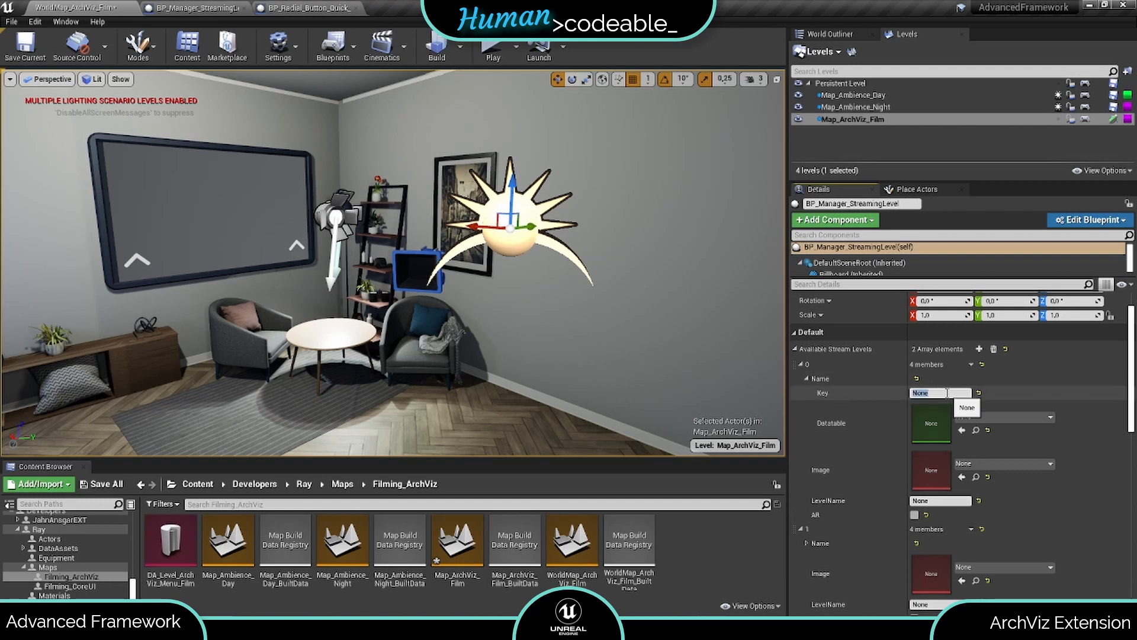
type("Day")
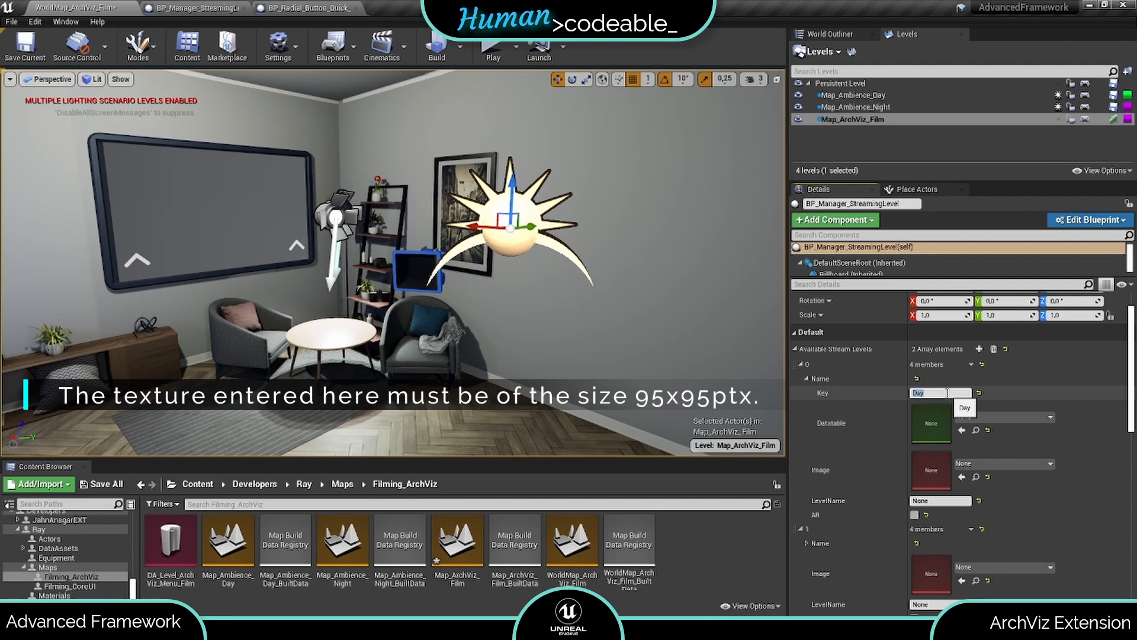
left_click(975, 465)
type("day")
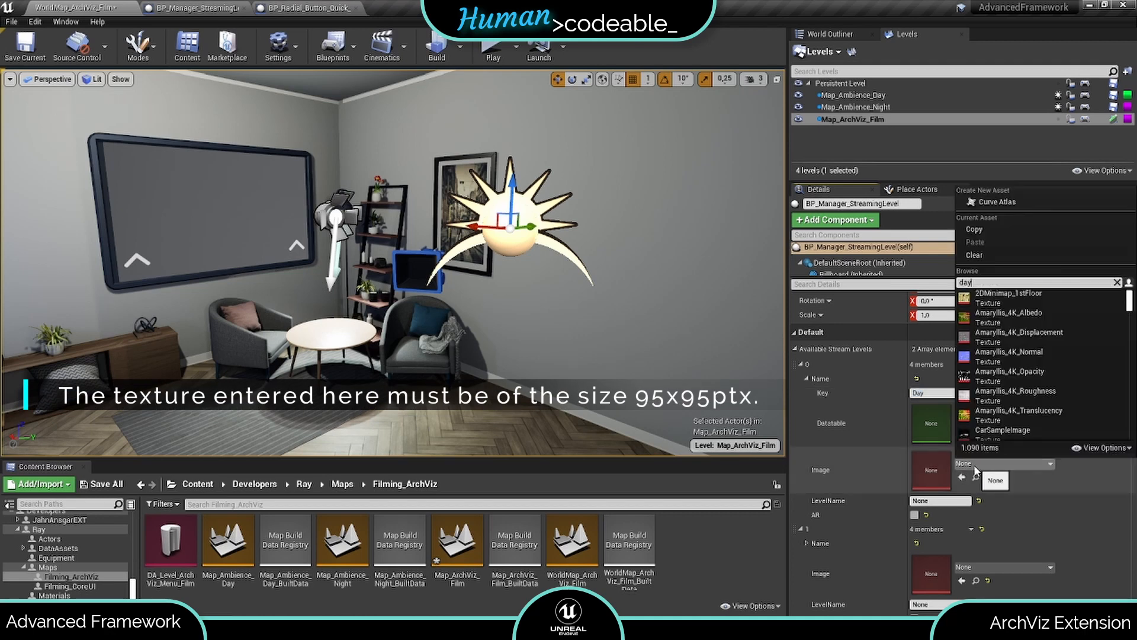
key("Return")
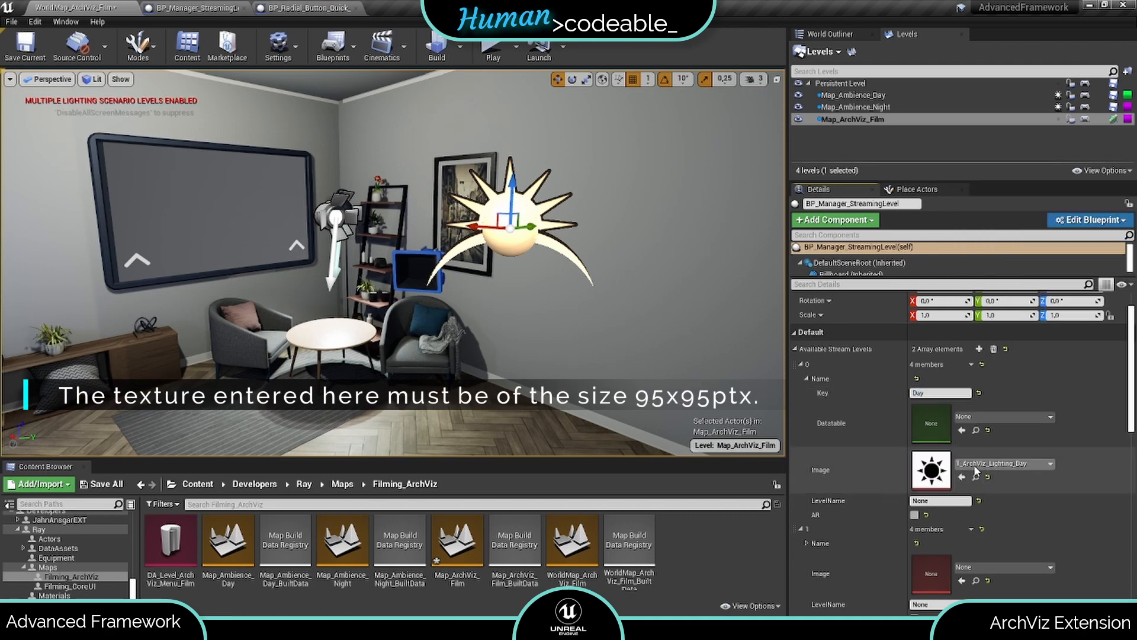
left_click(952, 501)
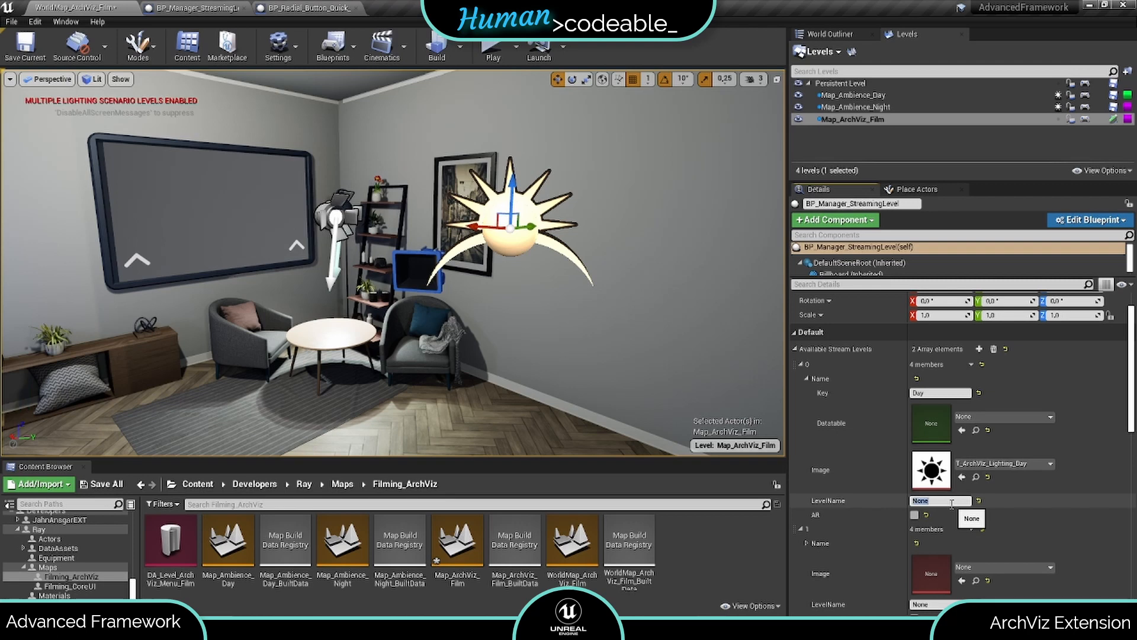
type("Ma")
type("p_Ambience_Day")
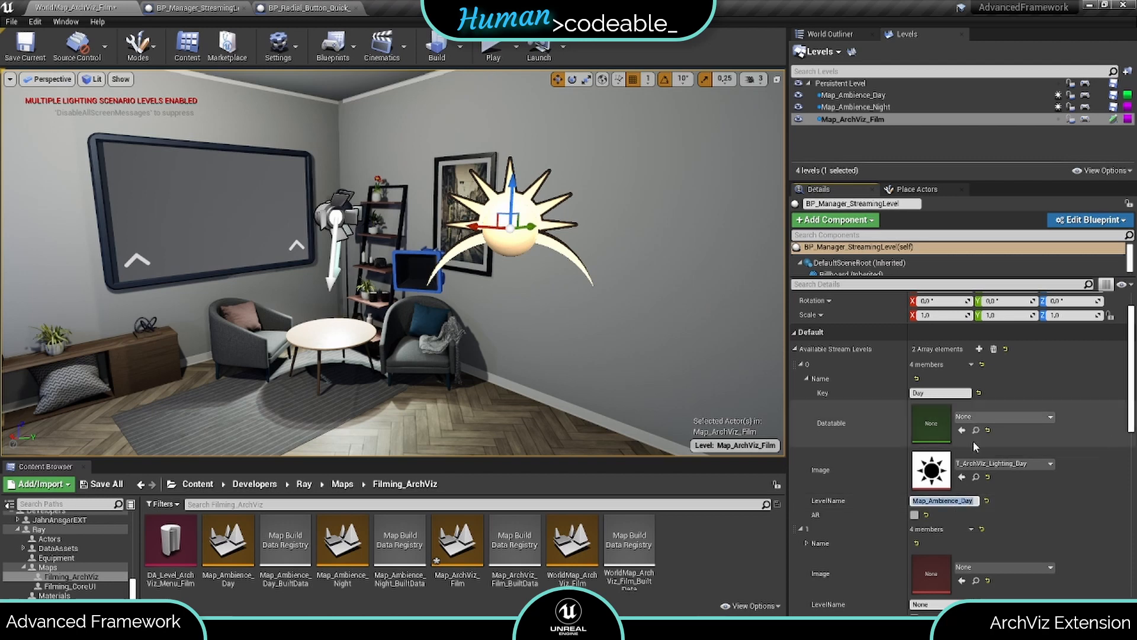
Set up stream level element 1 with name key Night, image T_ArchViz_Lighting_Night and level name Map_Ambience_Night
scroll(955, 450, "down", 3)
left_click(956, 407)
type("Night")
left_click(973, 476)
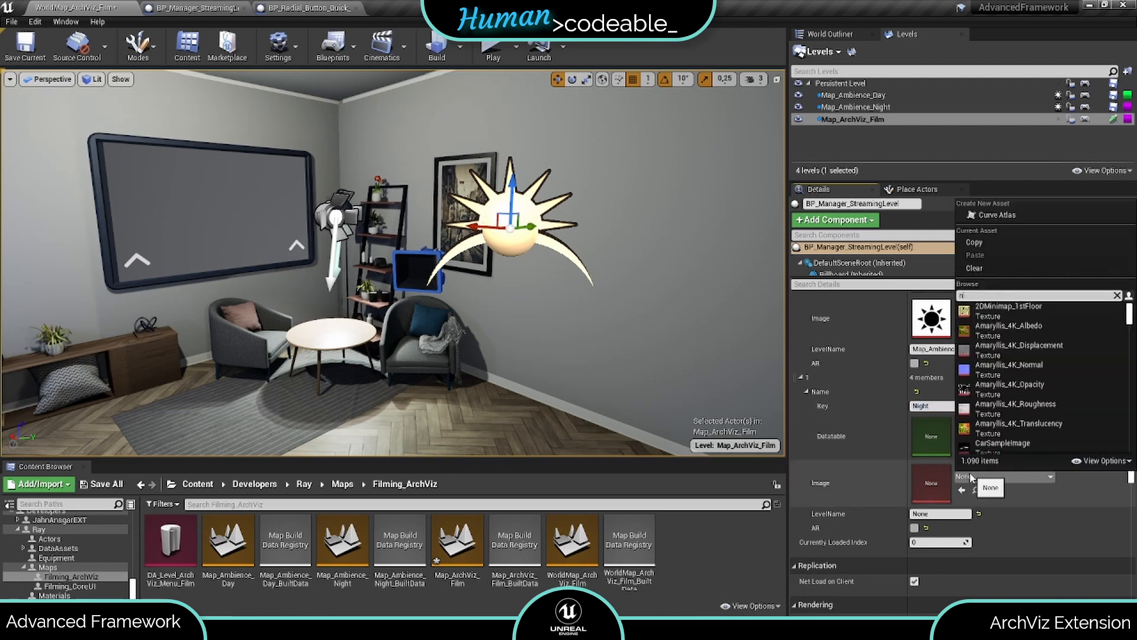
type("night")
left_click(1004, 313)
left_click(942, 513)
type("Map_A")
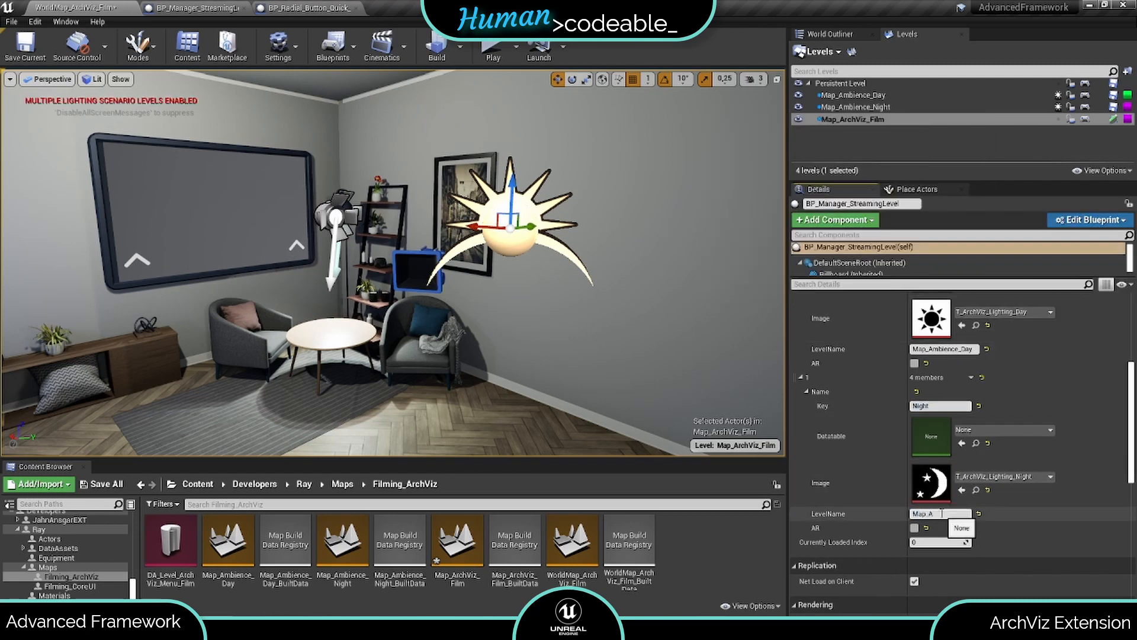
type("mbience_Night")
key("Return")
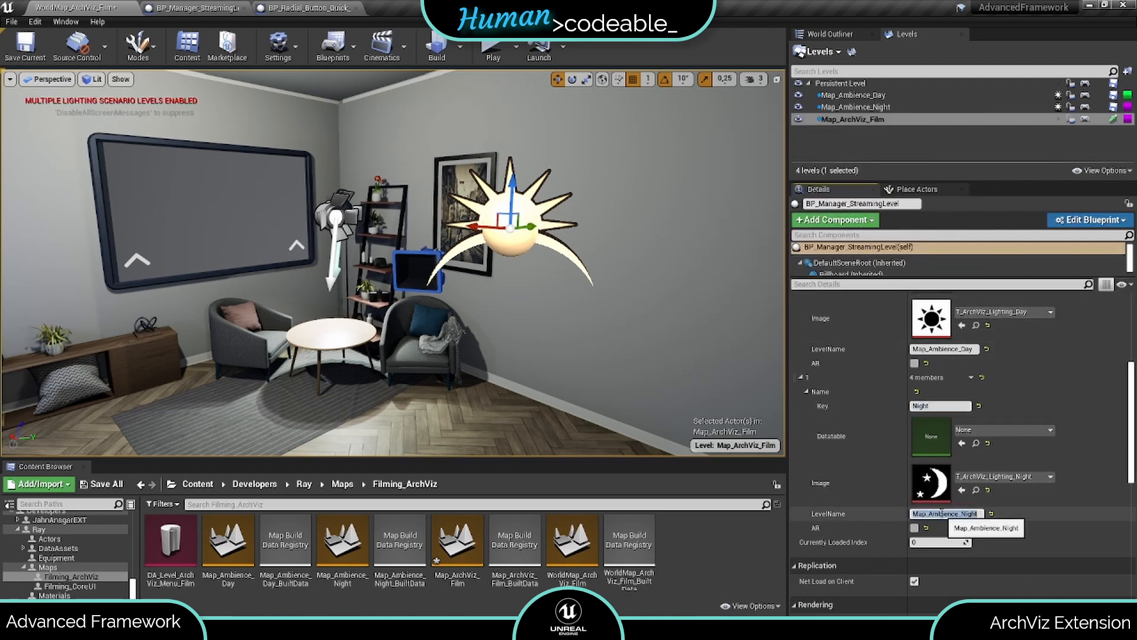
Collapse the stream level entries, set Currently Loaded Index to 1 and play the level to preview the night ambience
scroll(793, 396, "up", 1)
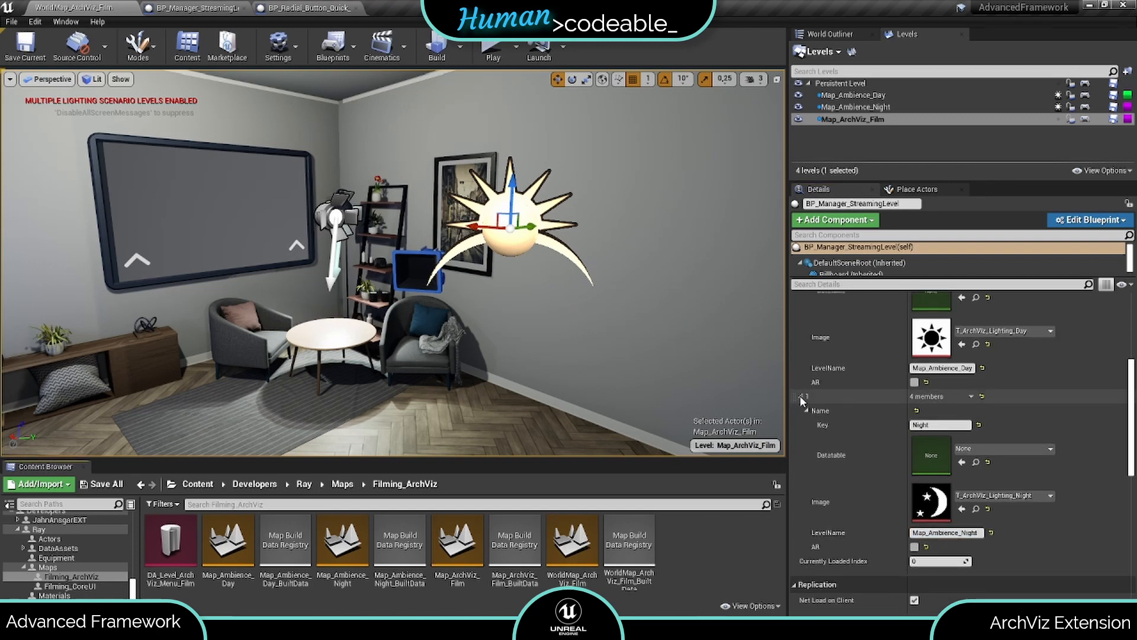
left_click(801, 395)
scroll(806, 363, "up", 3)
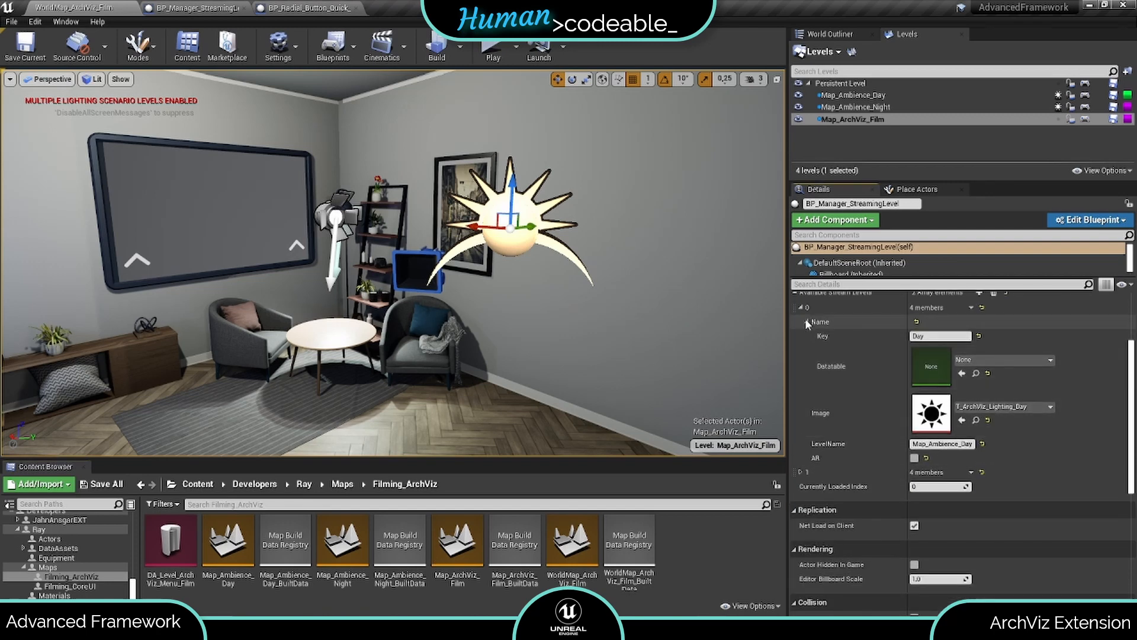
left_click(806, 321)
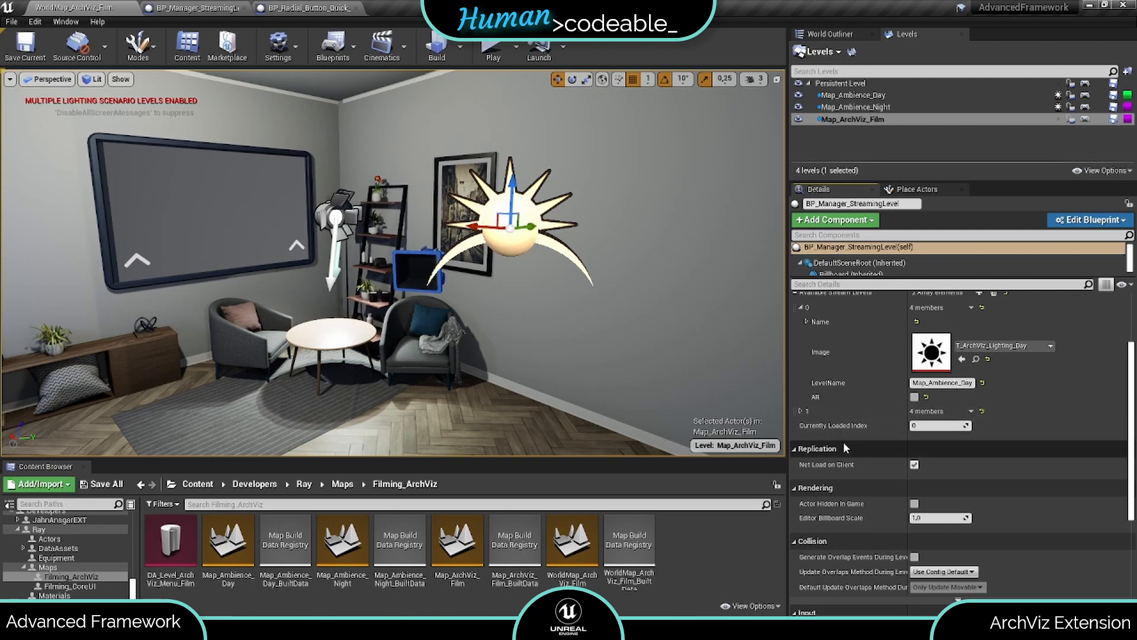
left_click(801, 308)
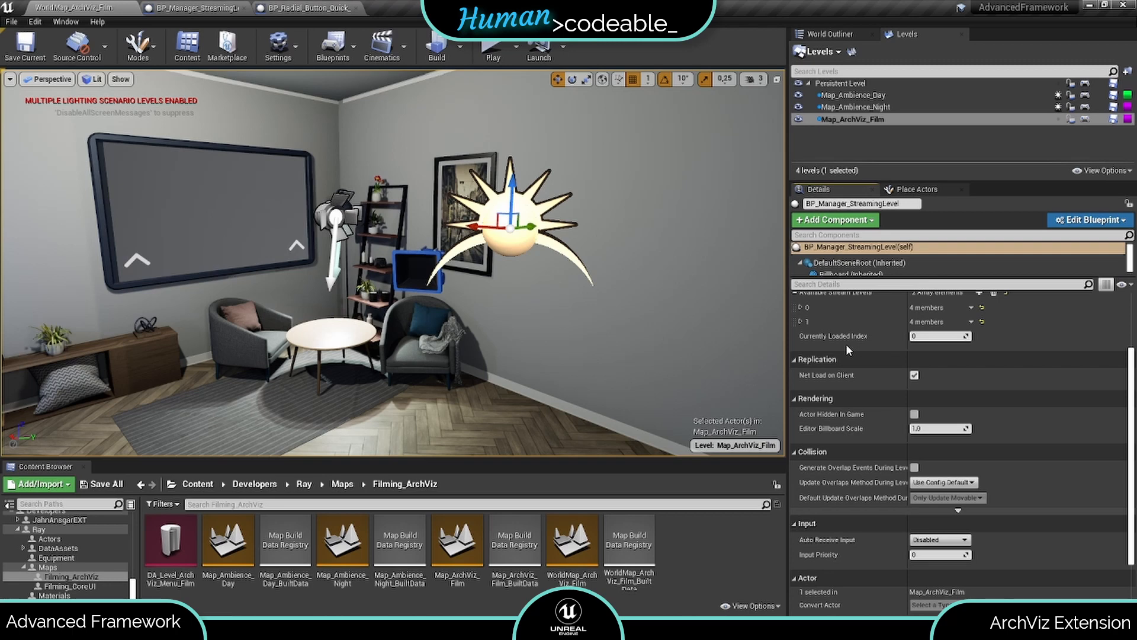
left_click(937, 336)
type("1")
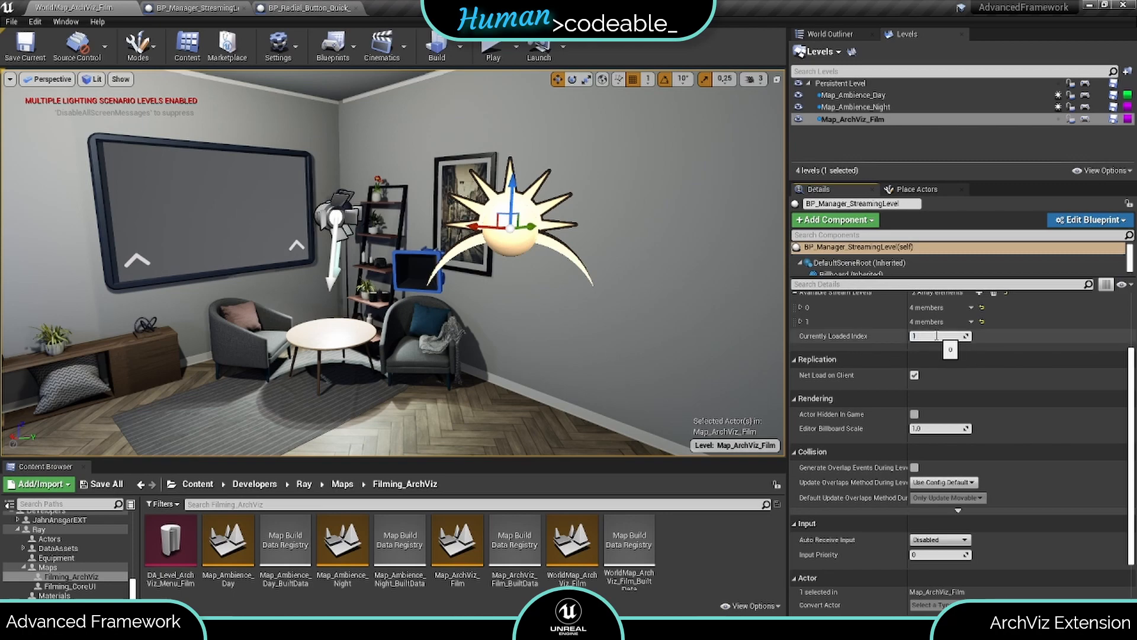
key("Return")
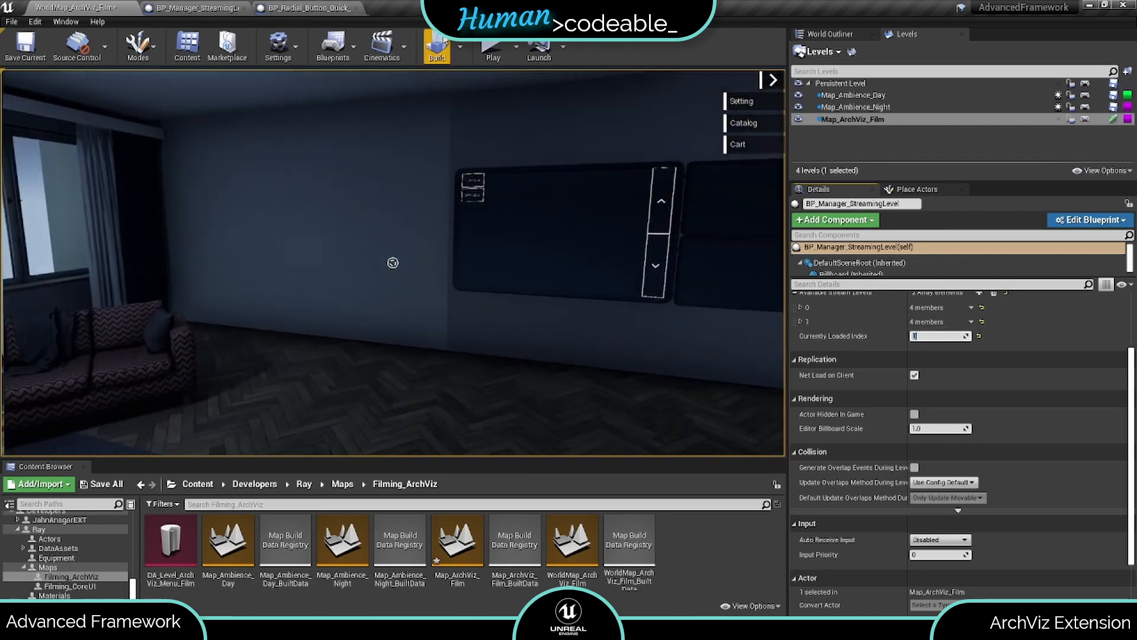
left_click(495, 50)
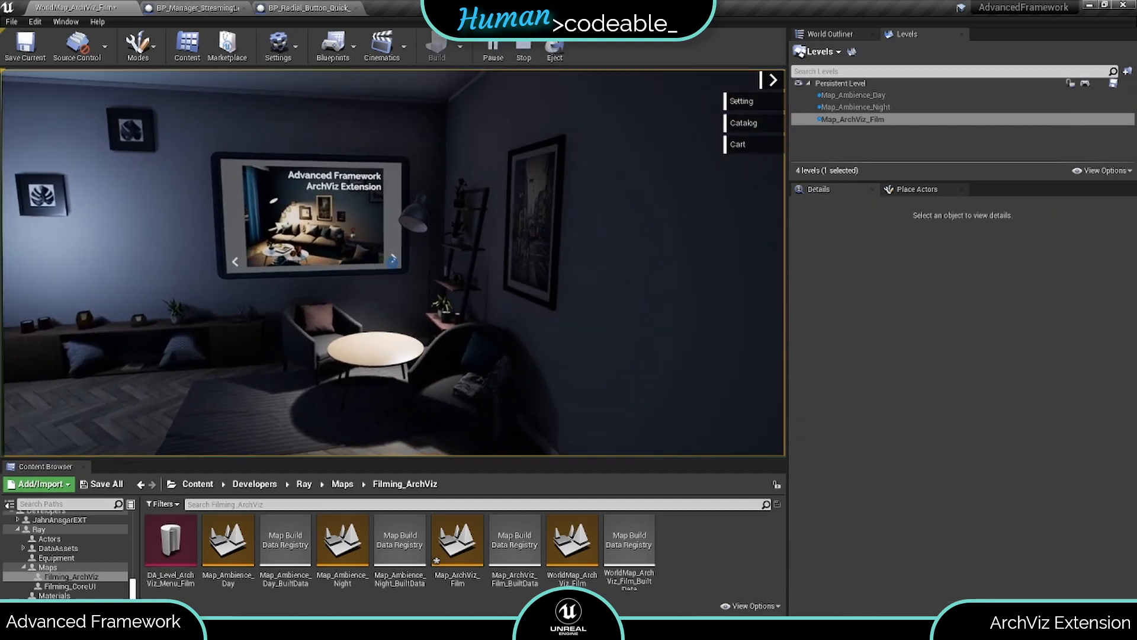
key("Escape")
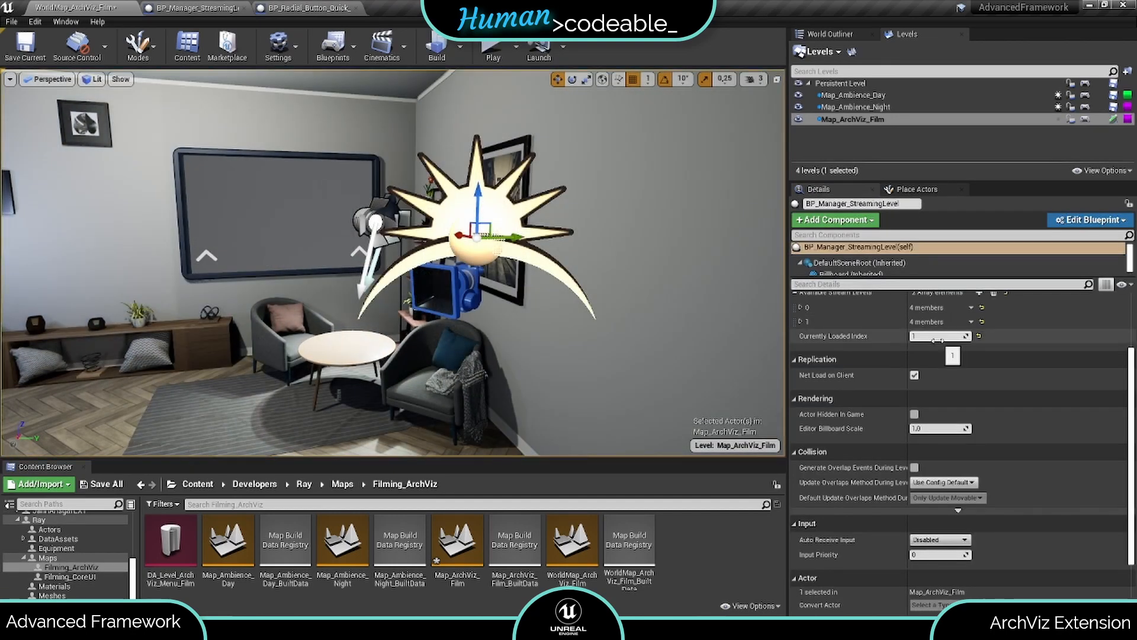
Set Currently Loaded Index to 0 and play the level to preview the day ambience
left_click(938, 340)
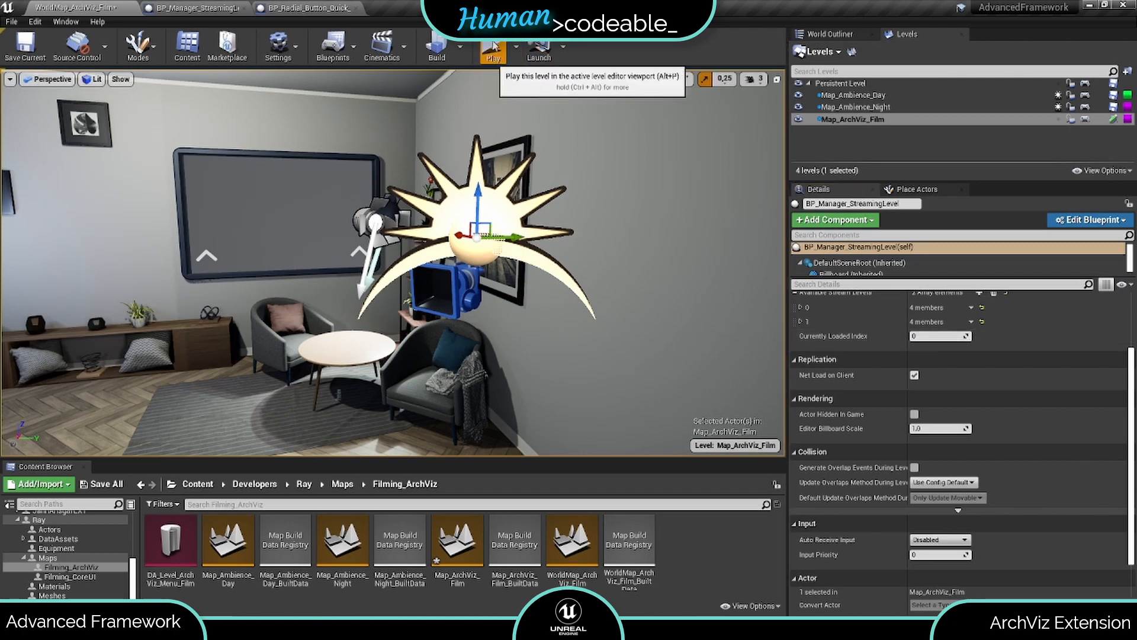
left_click(493, 47)
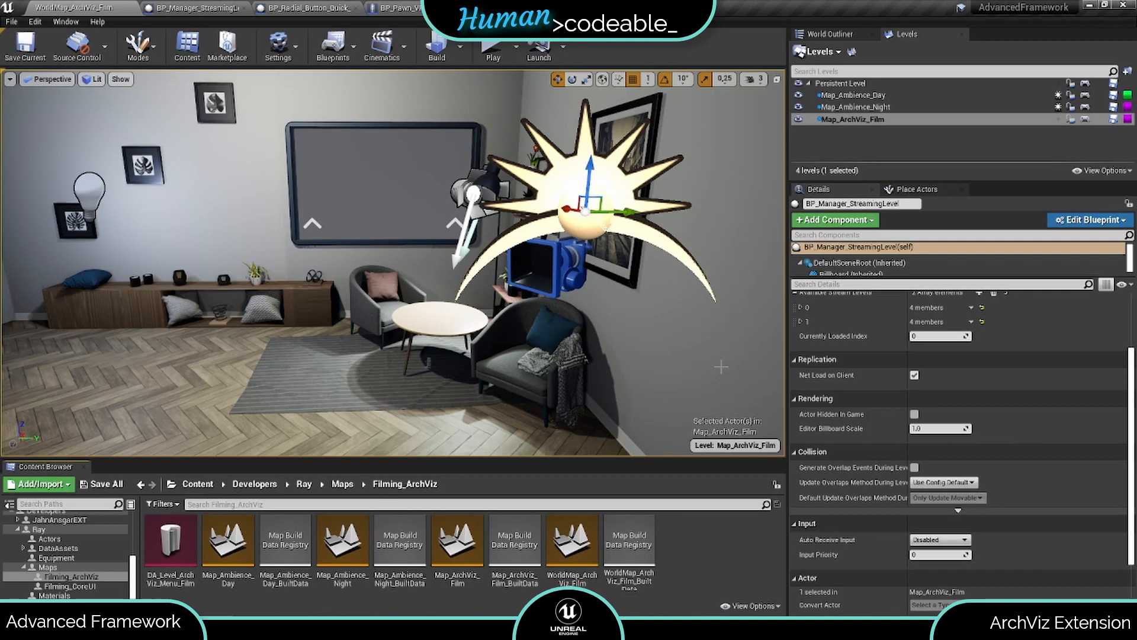
Add an element 3 to the HUD array of Comp_HUD in the desktop pawn and set its name key to Lighting
scroll(823, 321, "up", 3)
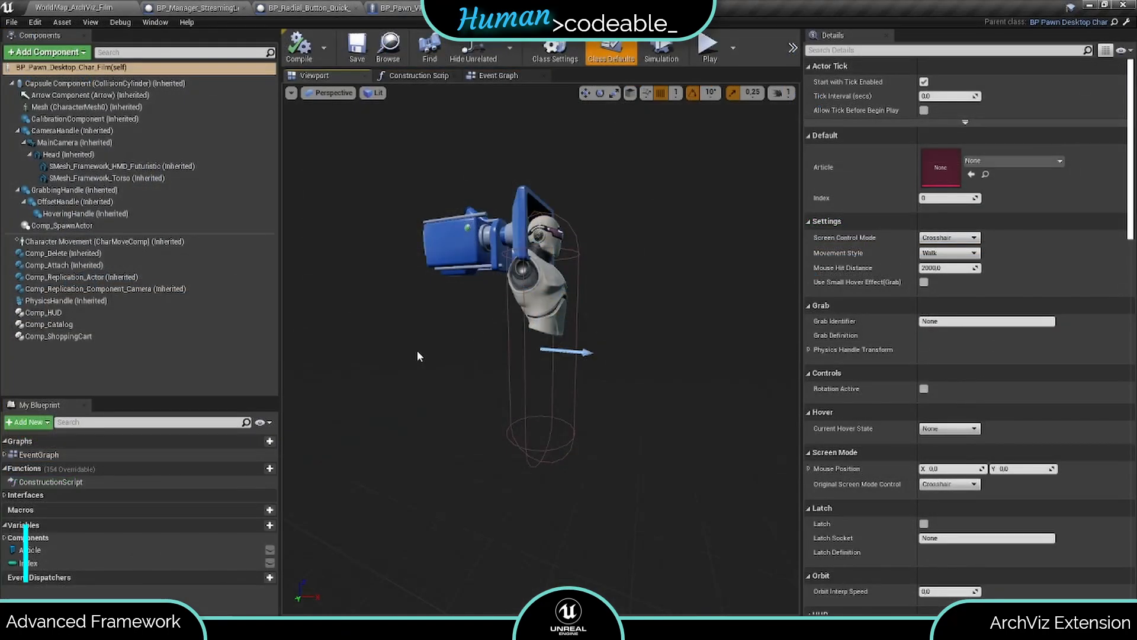
left_click(43, 315)
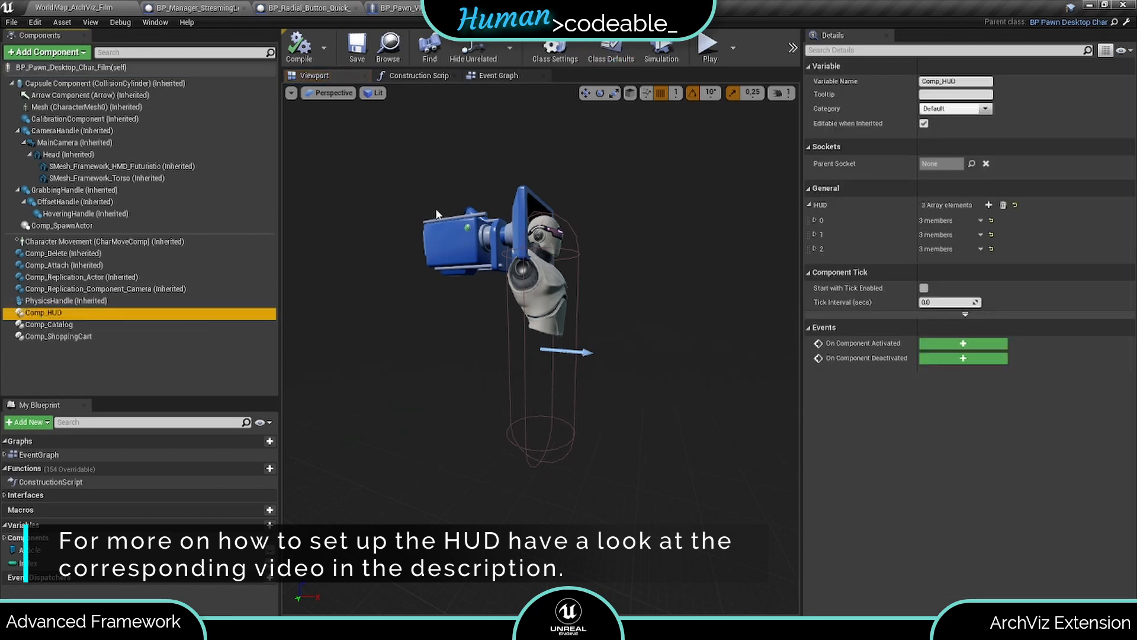
left_click(989, 205)
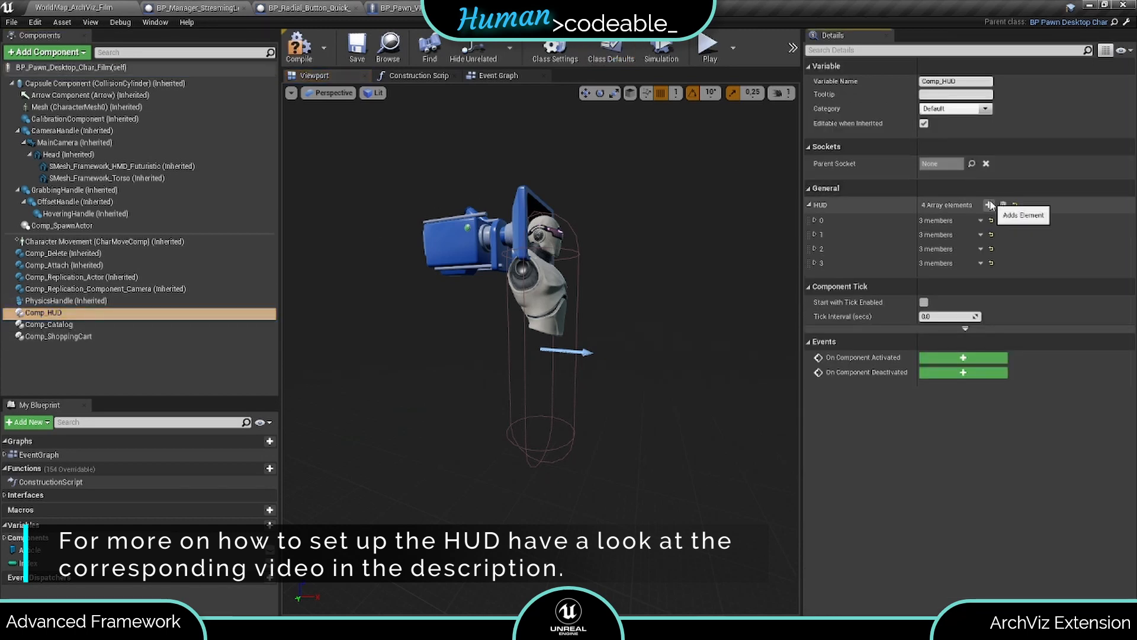
left_click(814, 263)
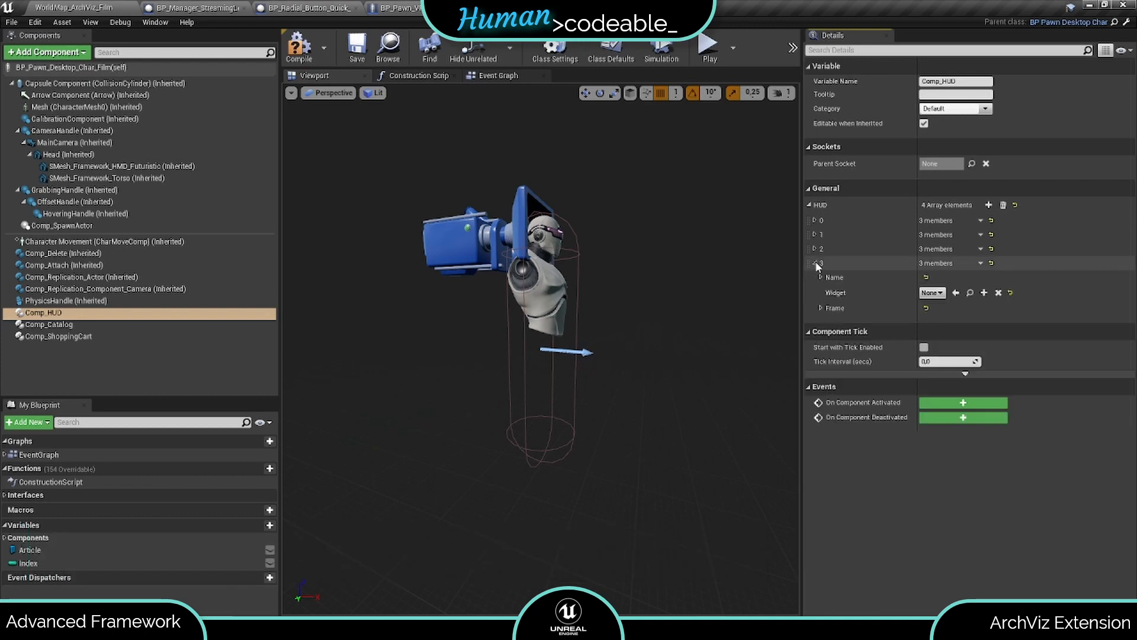
left_click(820, 277)
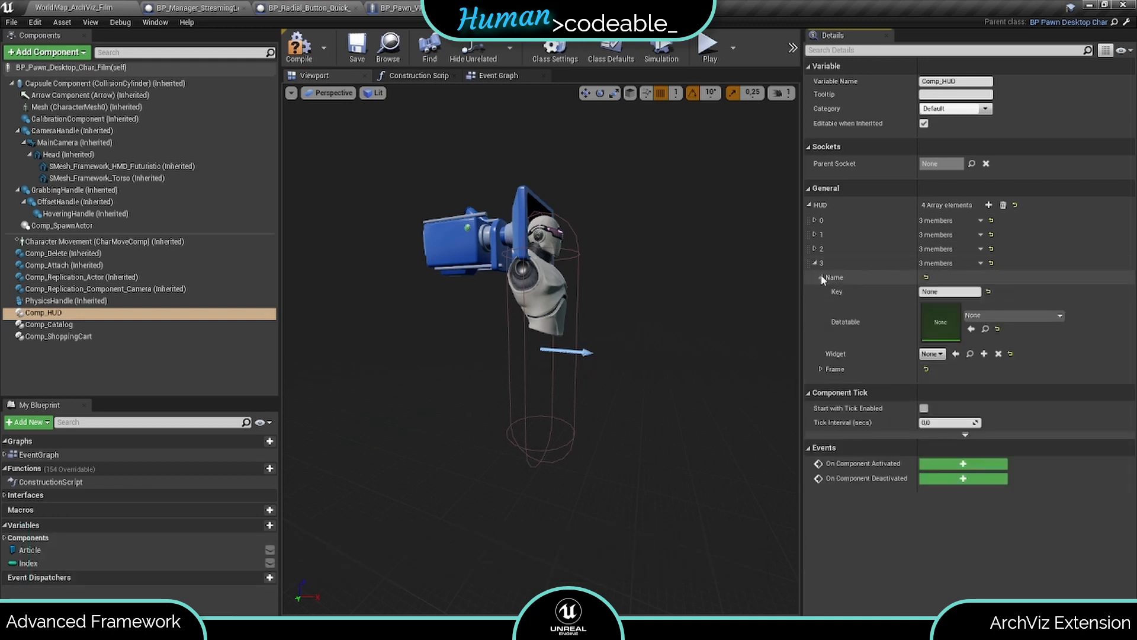
left_click(954, 291)
type("Lighting")
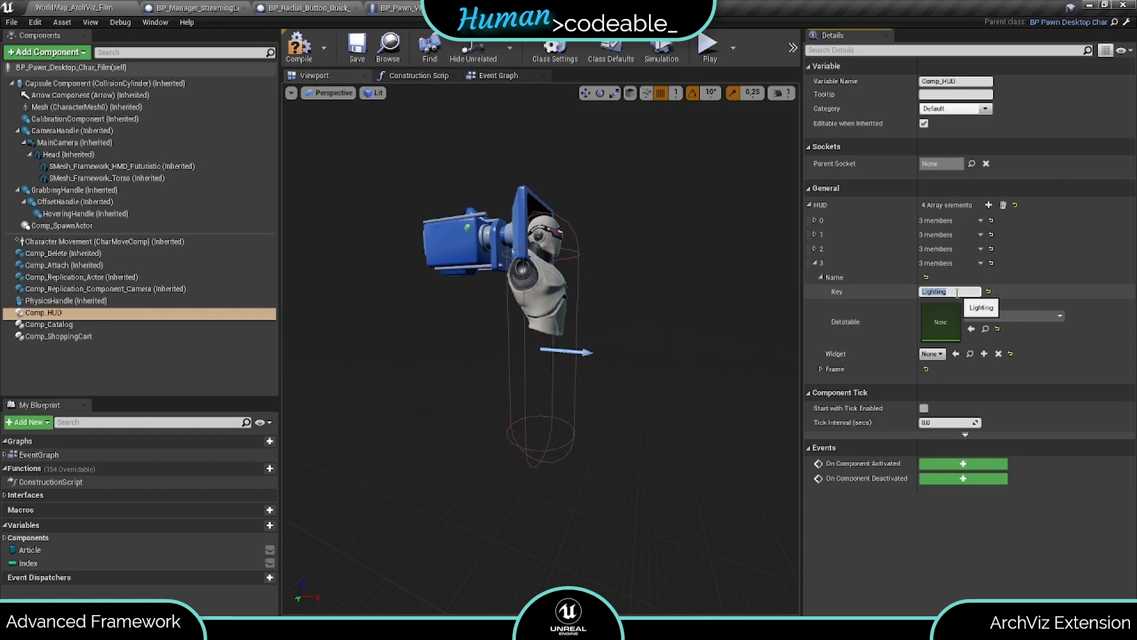
key("Return")
Assign Widget_HUD_Ambience as the widget and Widget_HUD_Frame_Ambience as the frame widget of HUD element 3
left_click(931, 354)
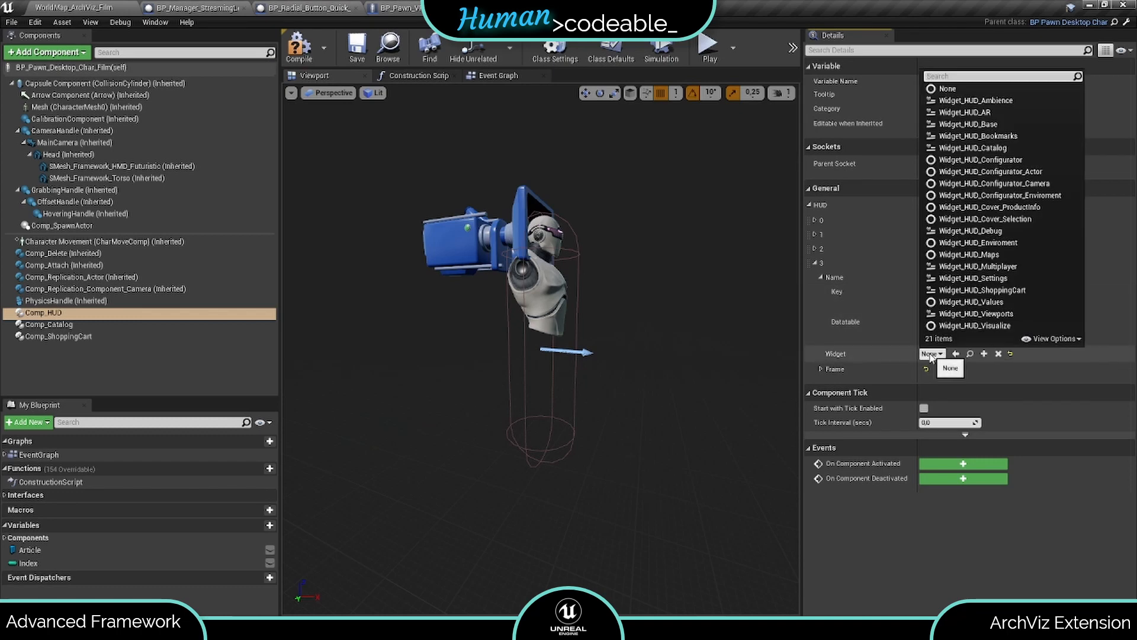
type("amb")
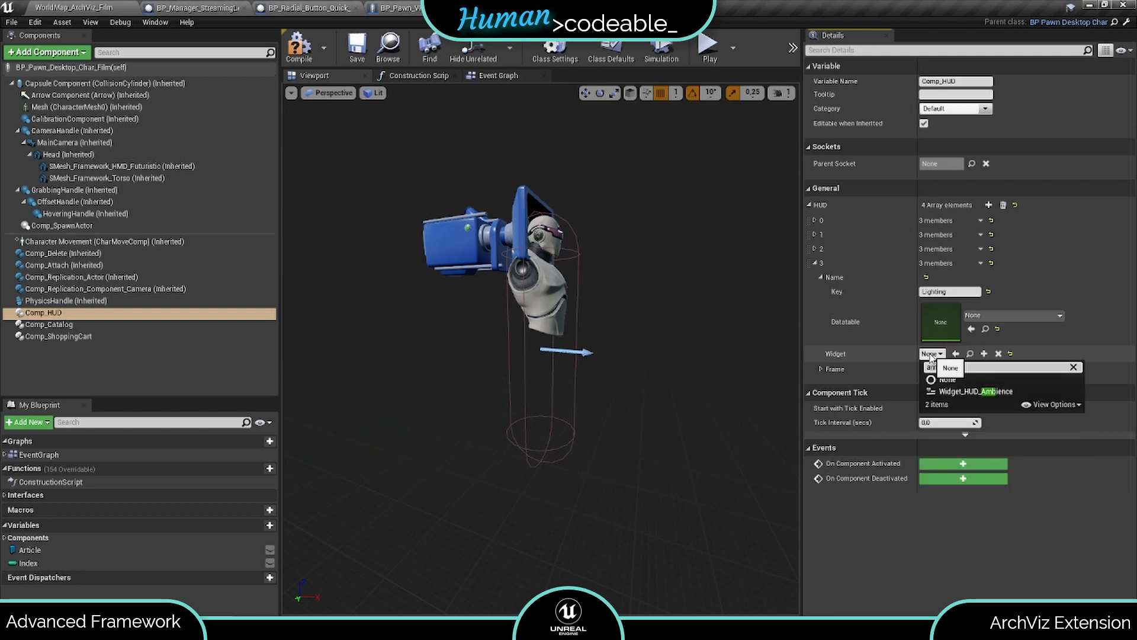
left_click(975, 392)
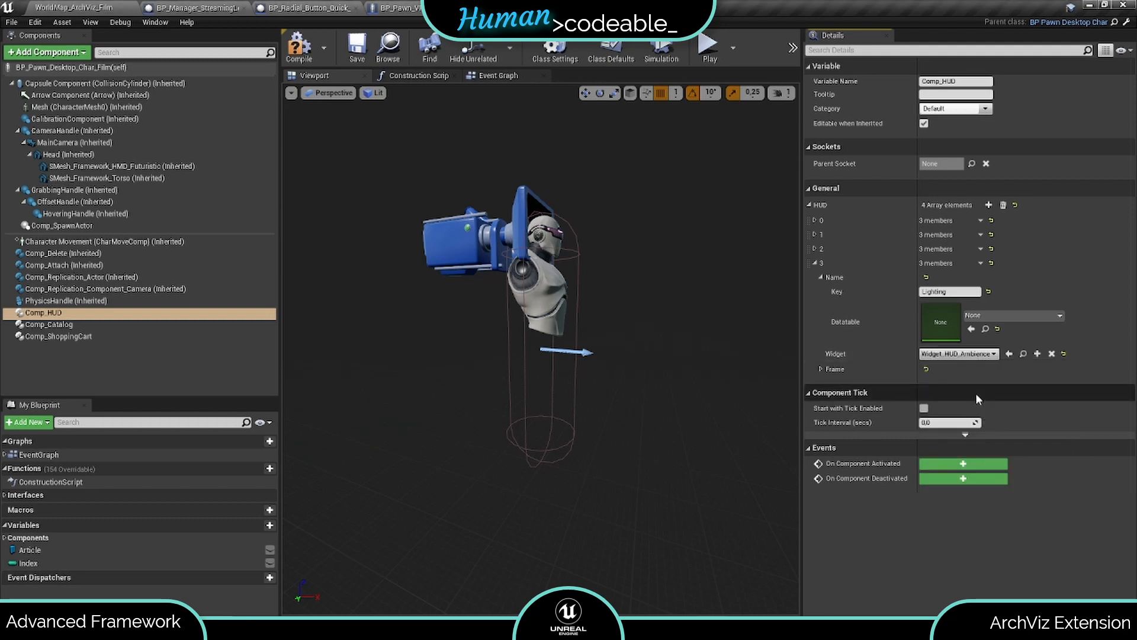
left_click(821, 369)
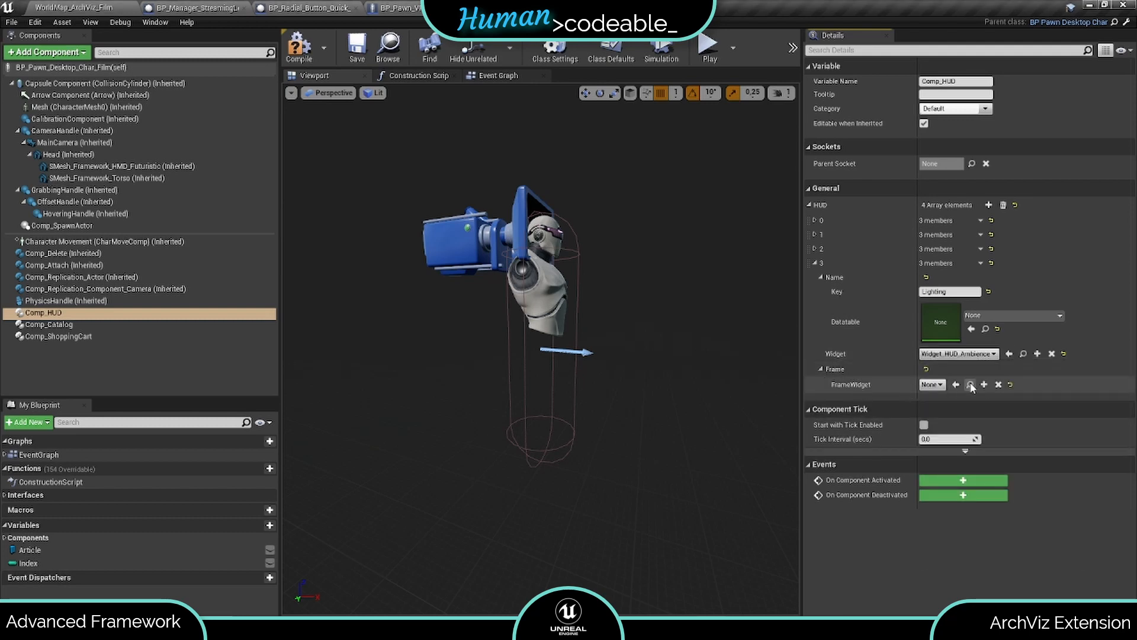
left_click(931, 384)
type("amb")
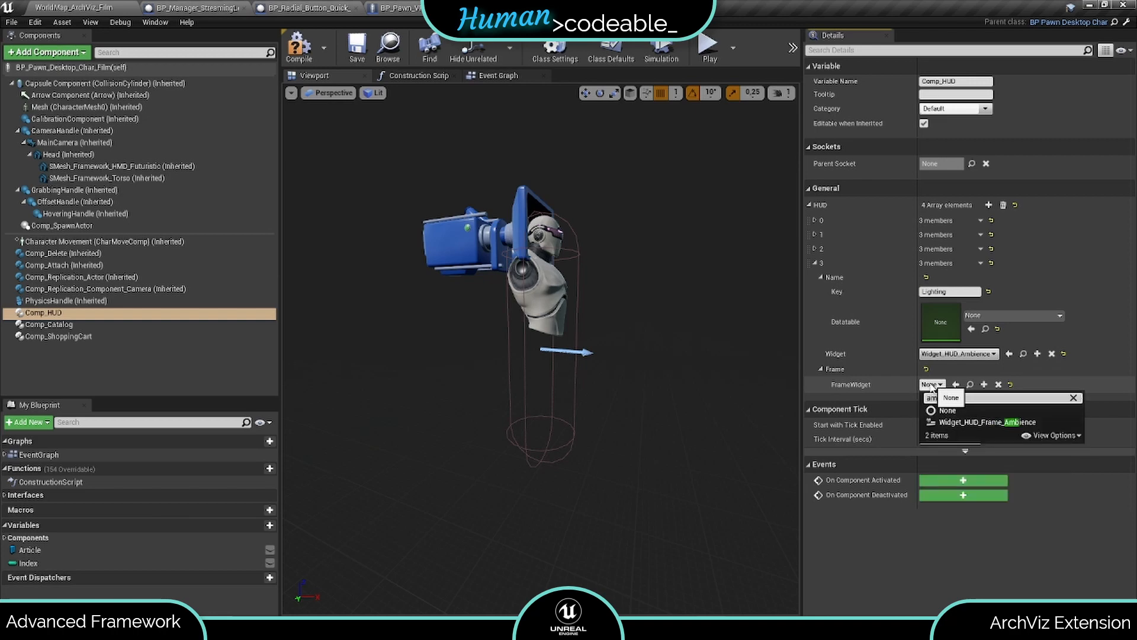
left_click(988, 422)
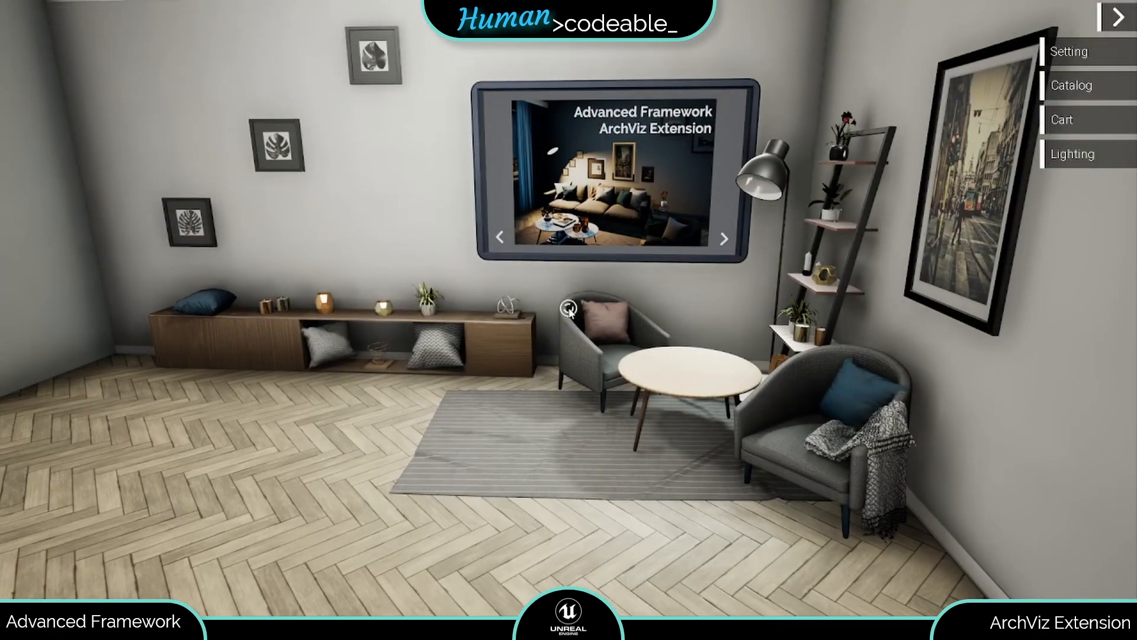
Open the Lighting entry in the running level's HUD and switch the ambience back and forth between night and day
left_click(1071, 154)
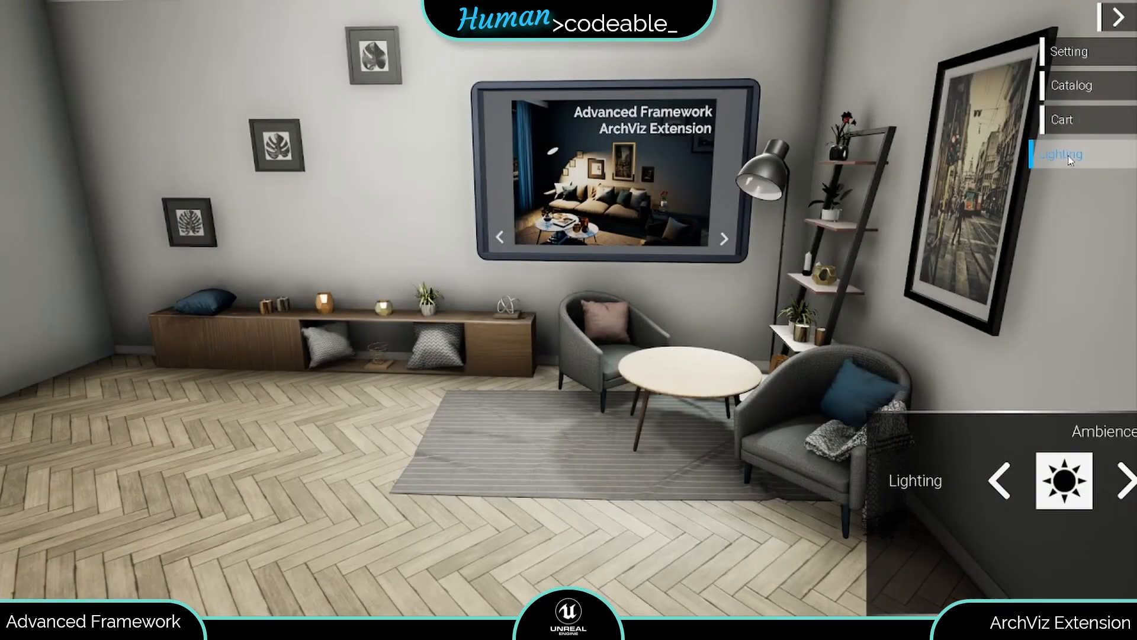
left_click(974, 482)
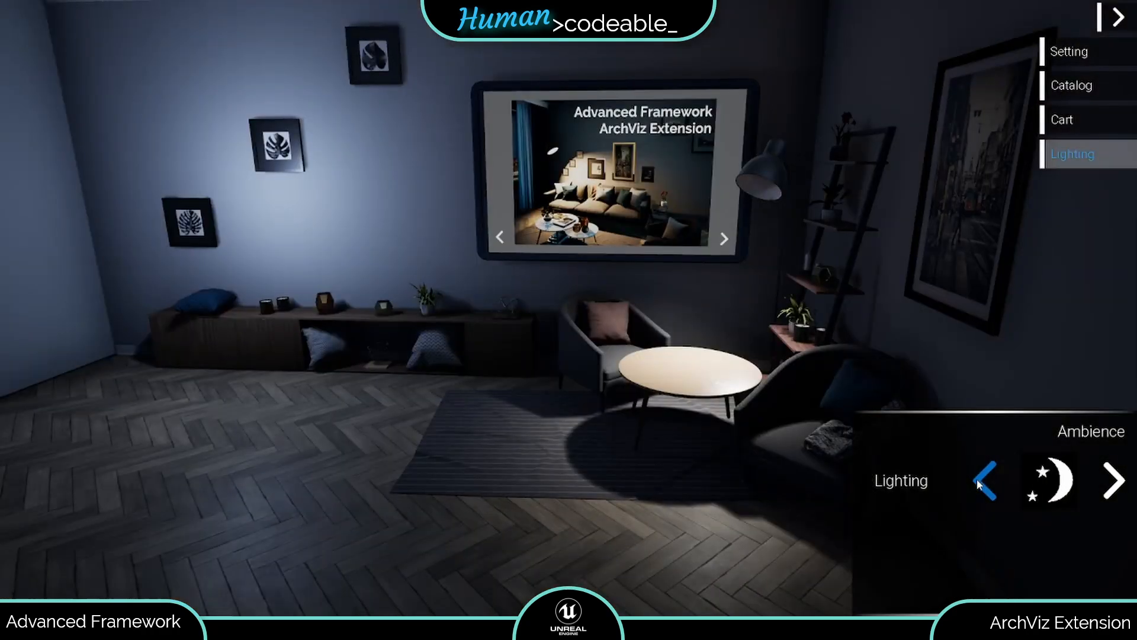
left_click(978, 483)
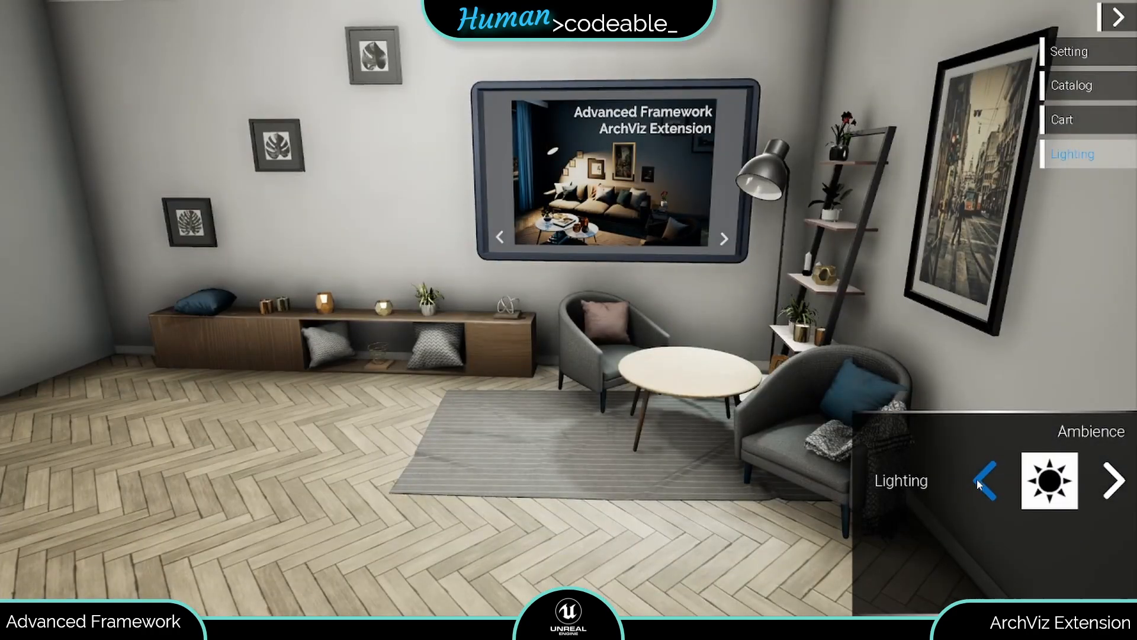
left_click(978, 483)
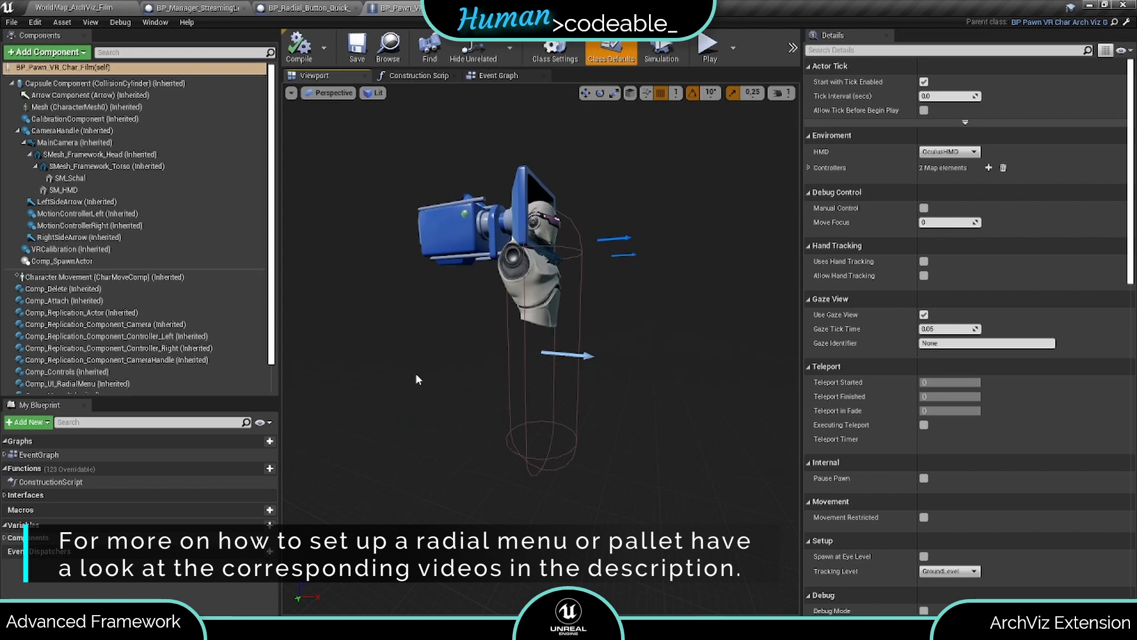
Add element 6 to Radial Menu 01 of the VR pawn's Comp_UI_RadialMenu and assign BP_Radial_Button_Pallet_Ambience to it
scroll(153, 300, "down", 2)
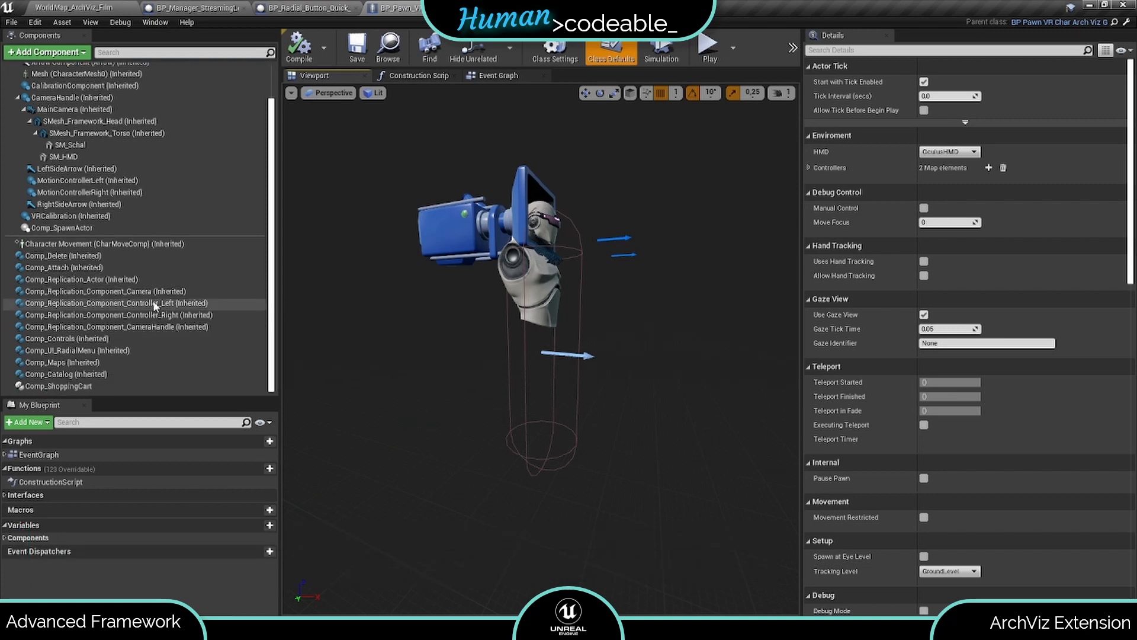
left_click(96, 350)
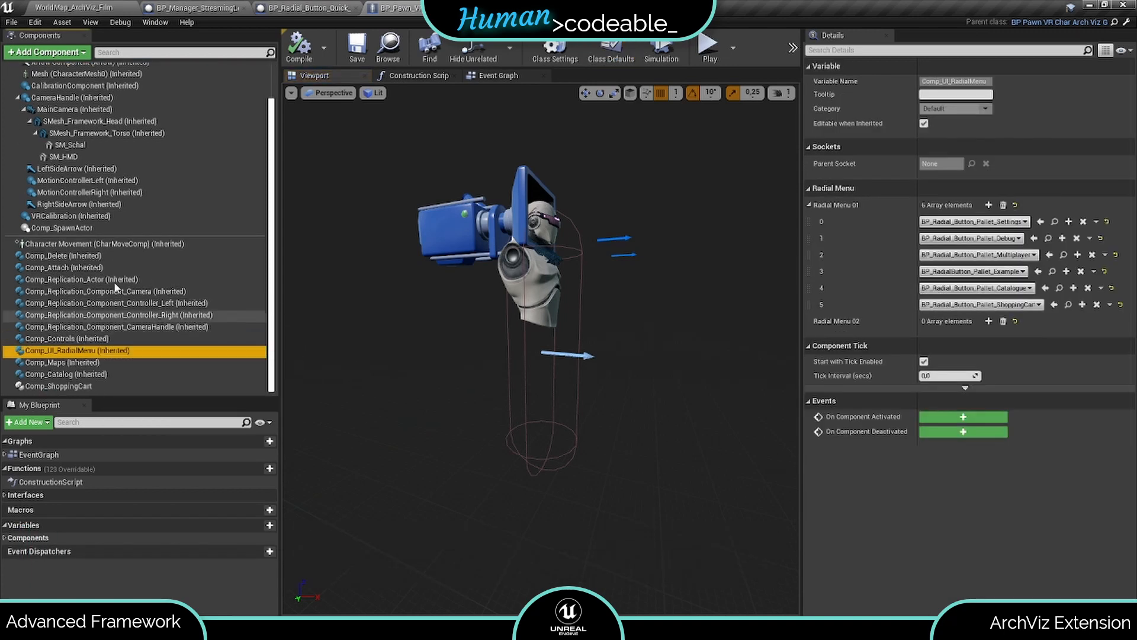
left_click(988, 206)
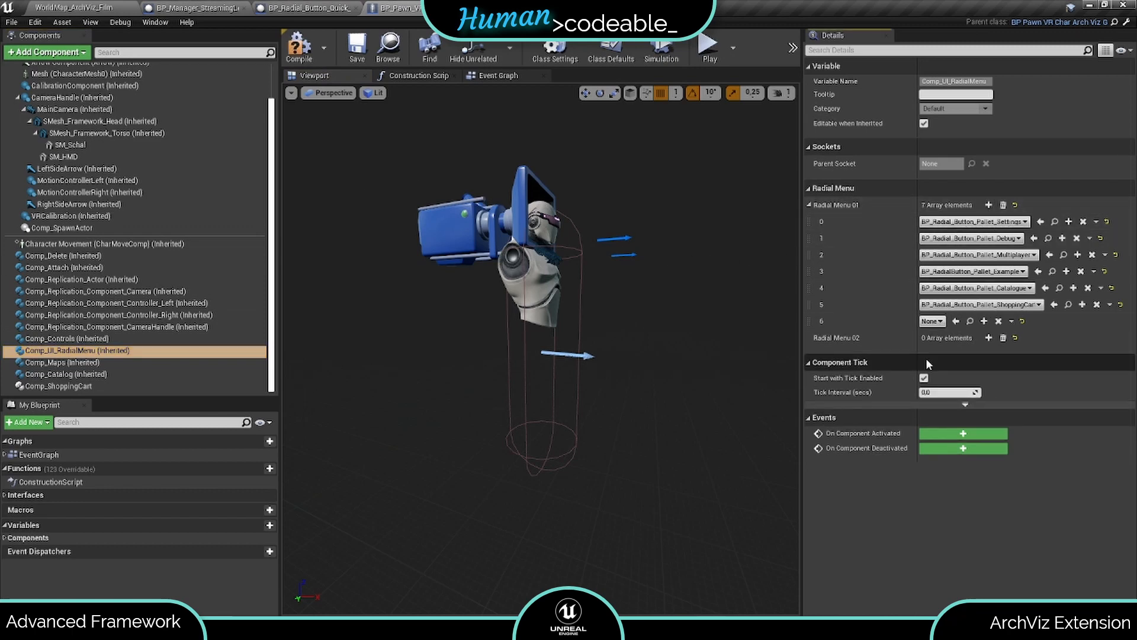
left_click(930, 322)
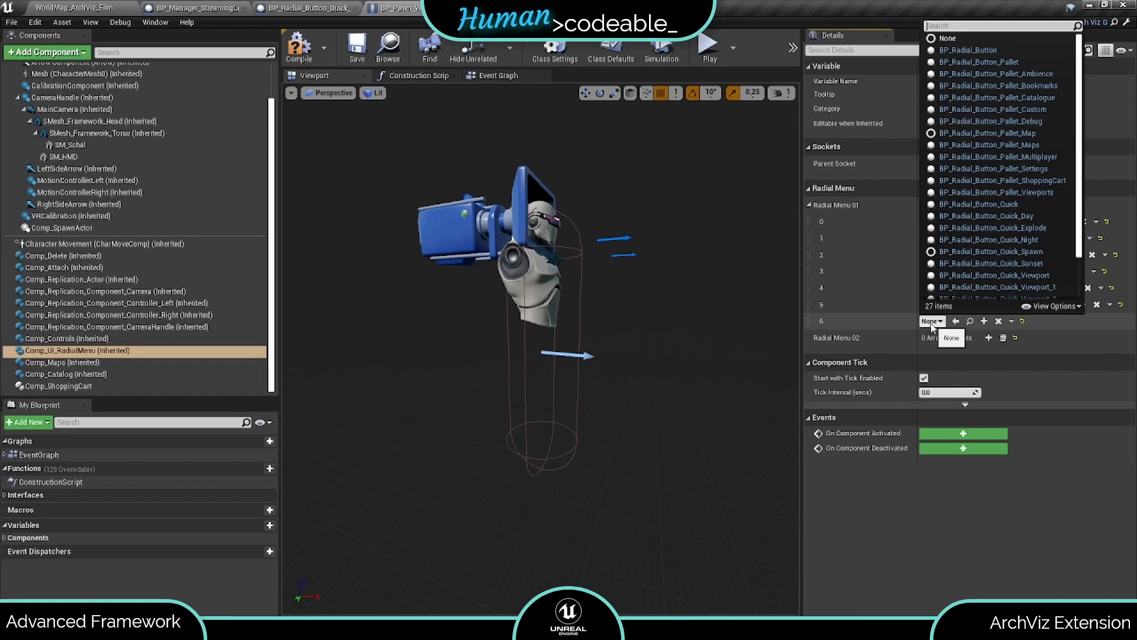
type("am")
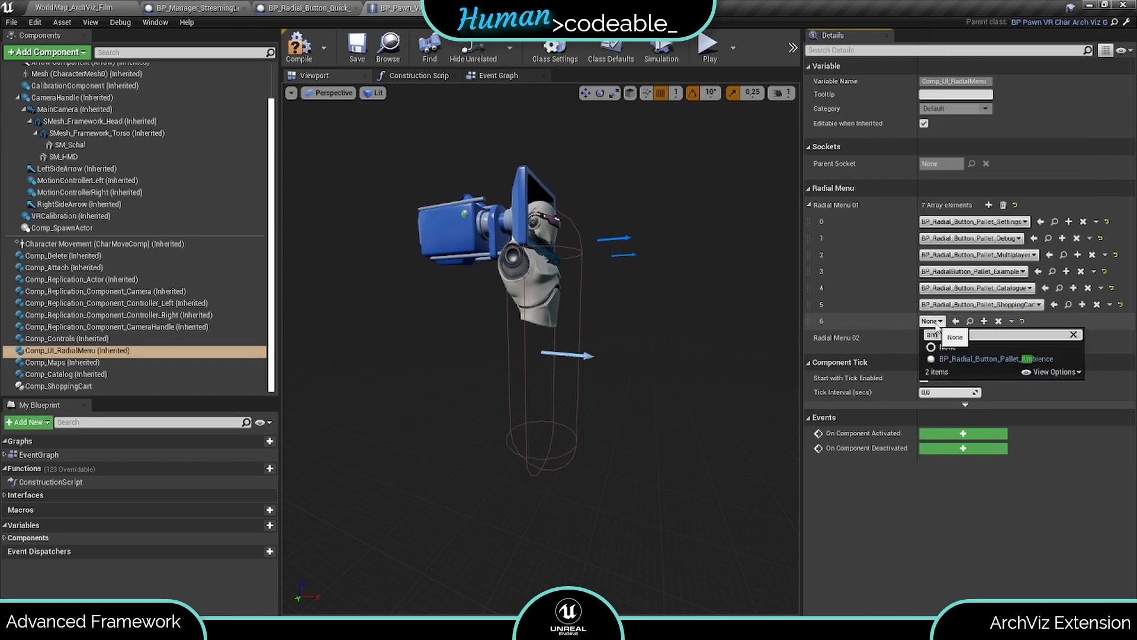
left_click(961, 359)
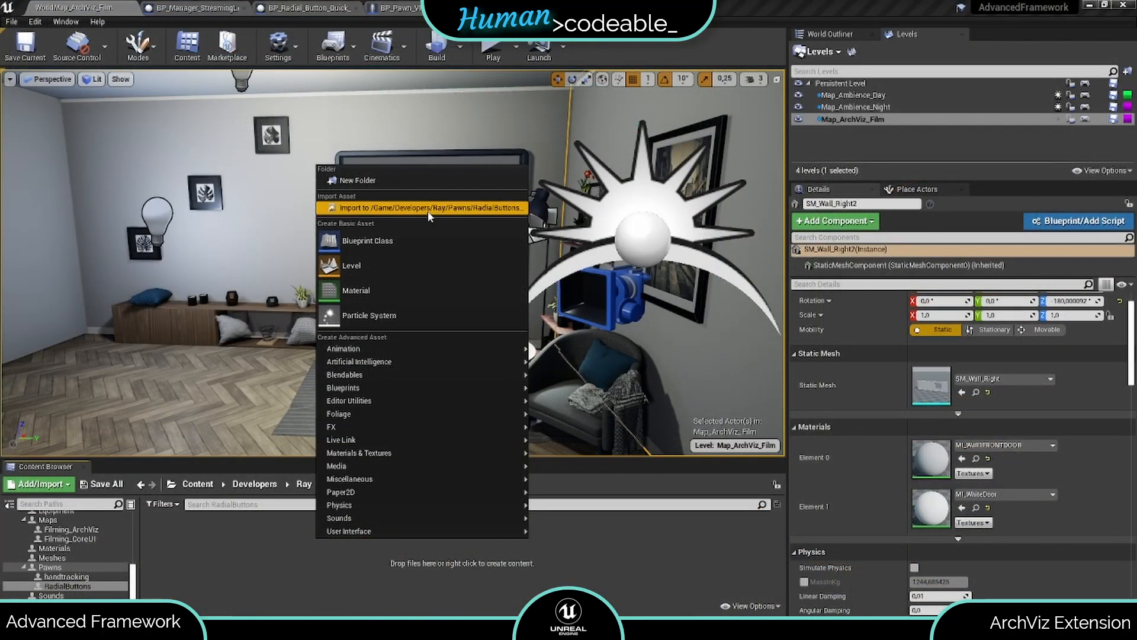
Create a blueprint class in RadialButtons with parent BP_Radial_Button_Quick, name it BP_Radial_Button_Quick_Ambience0, and duplicate it
left_click(396, 239)
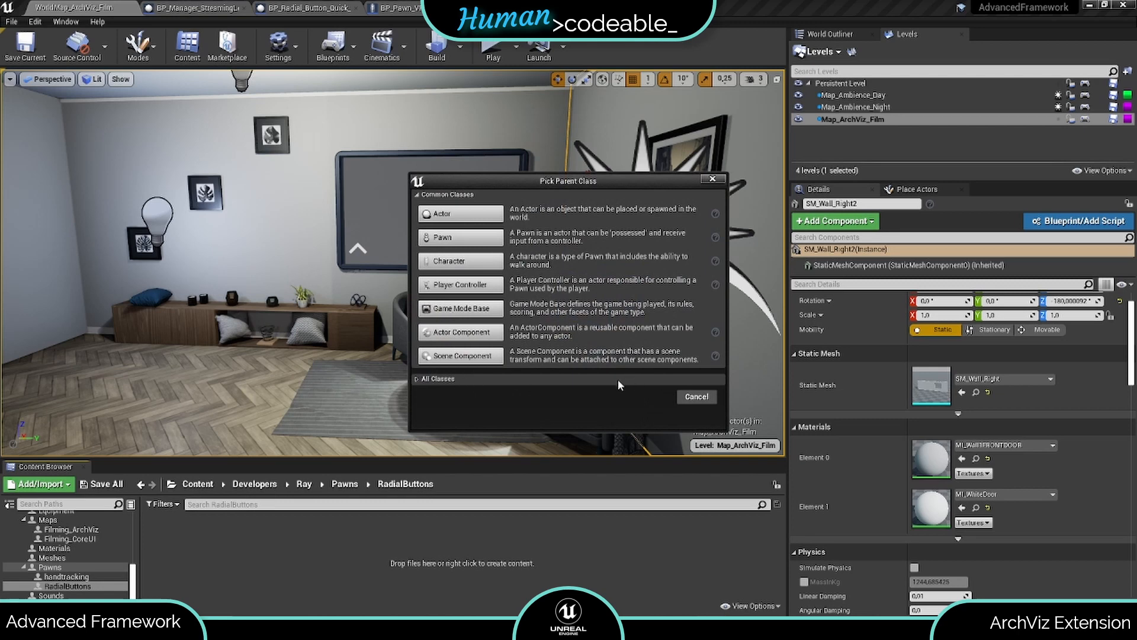
left_click(417, 379)
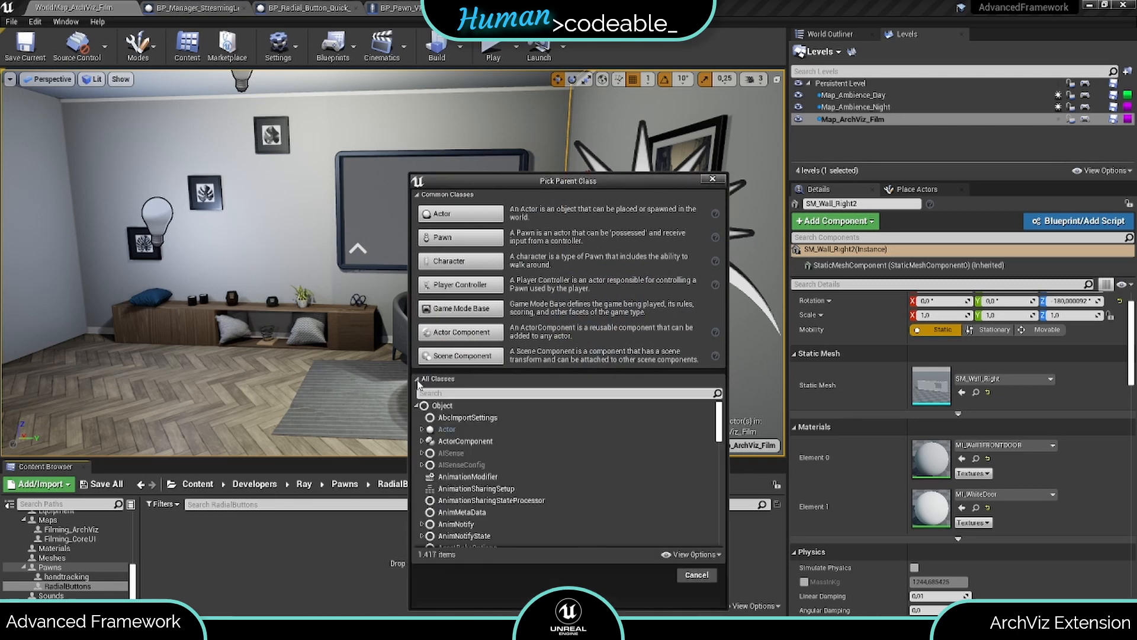
type("radial")
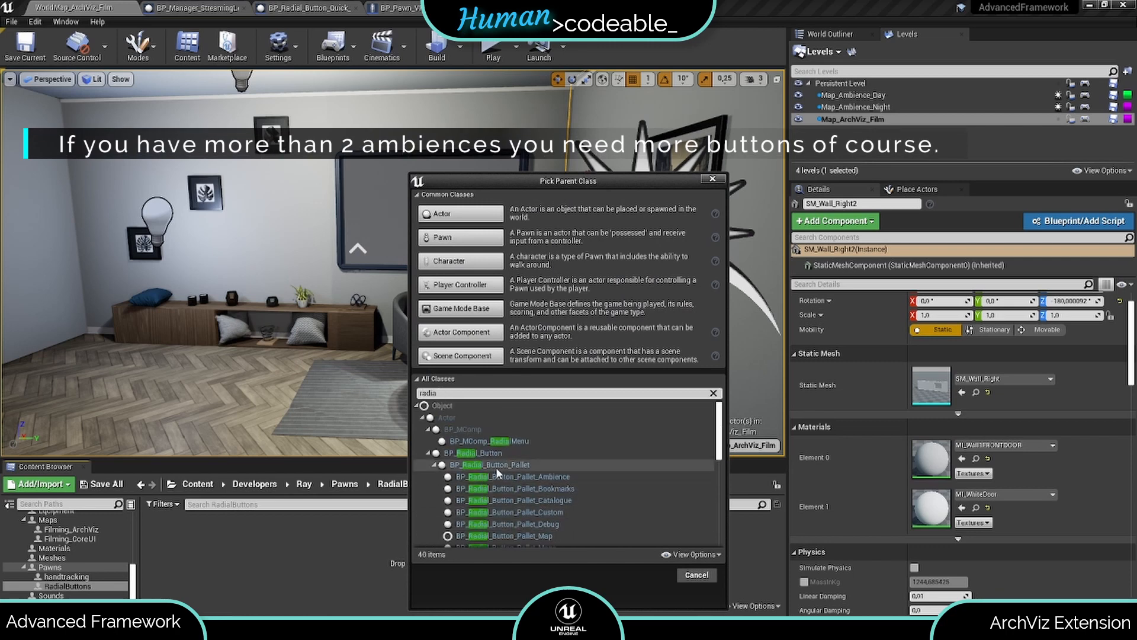
scroll(497, 474, "down", 4)
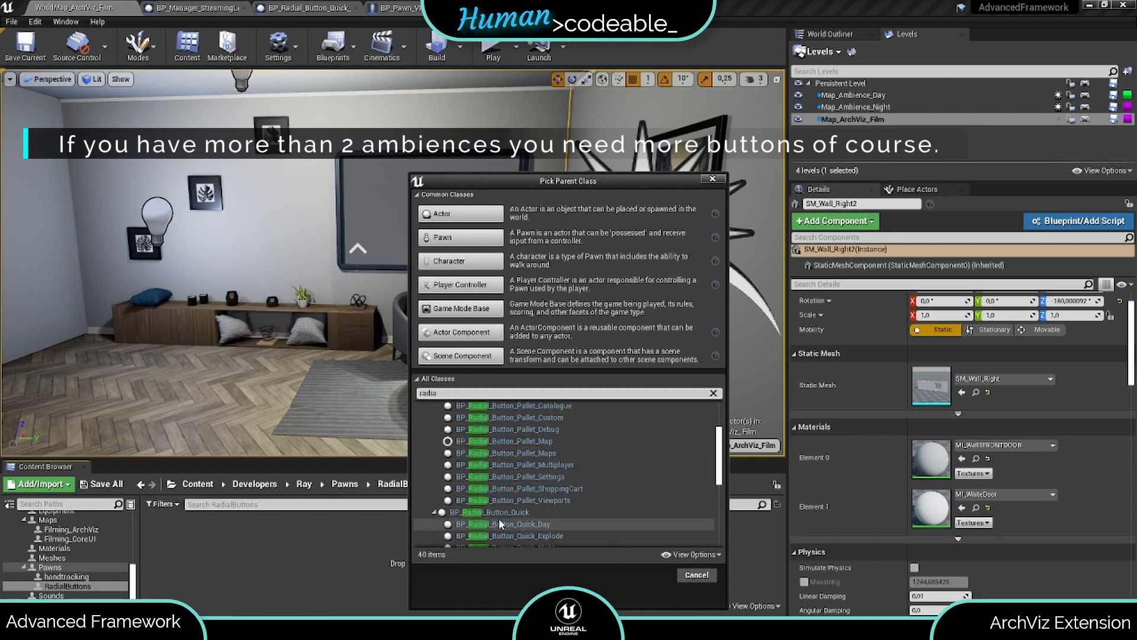
left_click(496, 512)
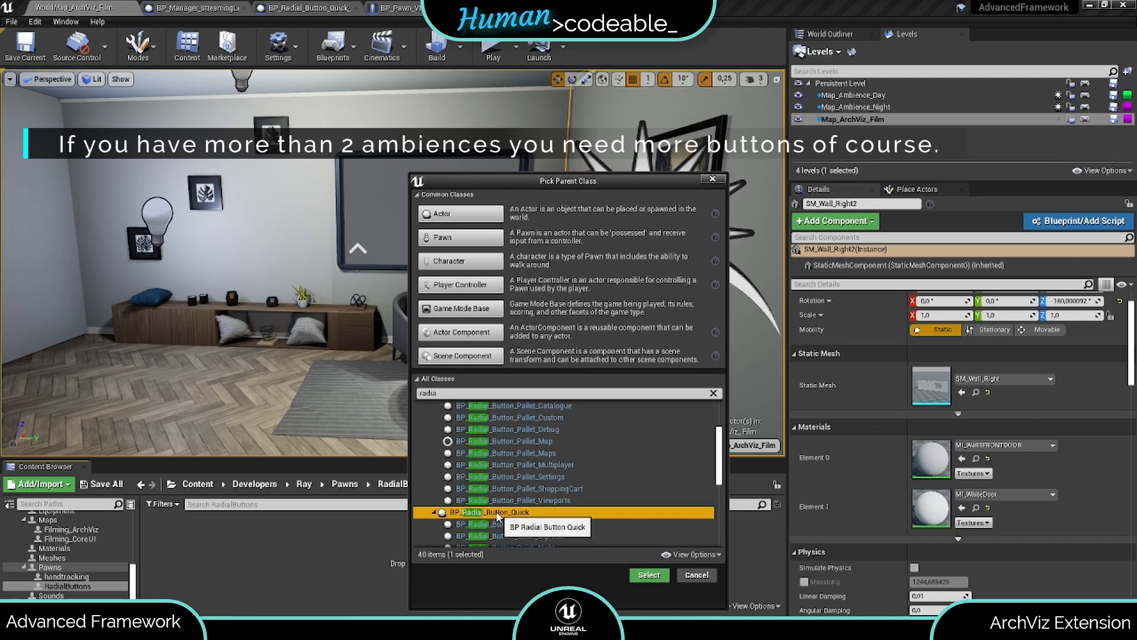
left_click(648, 575)
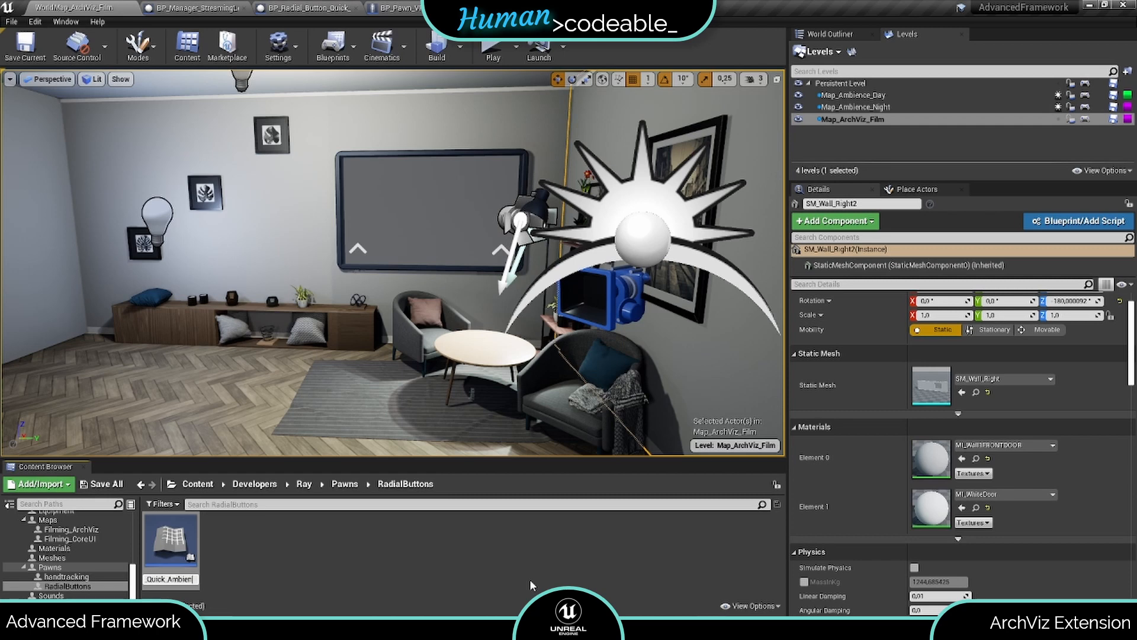
key("Return")
right_click(173, 548)
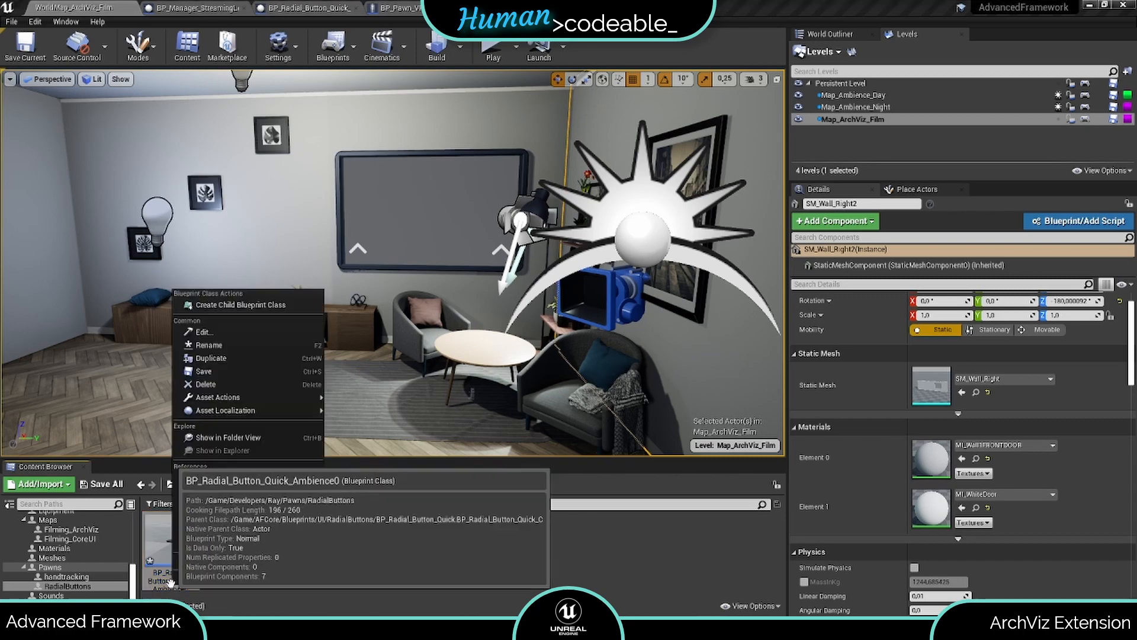
left_click(223, 359)
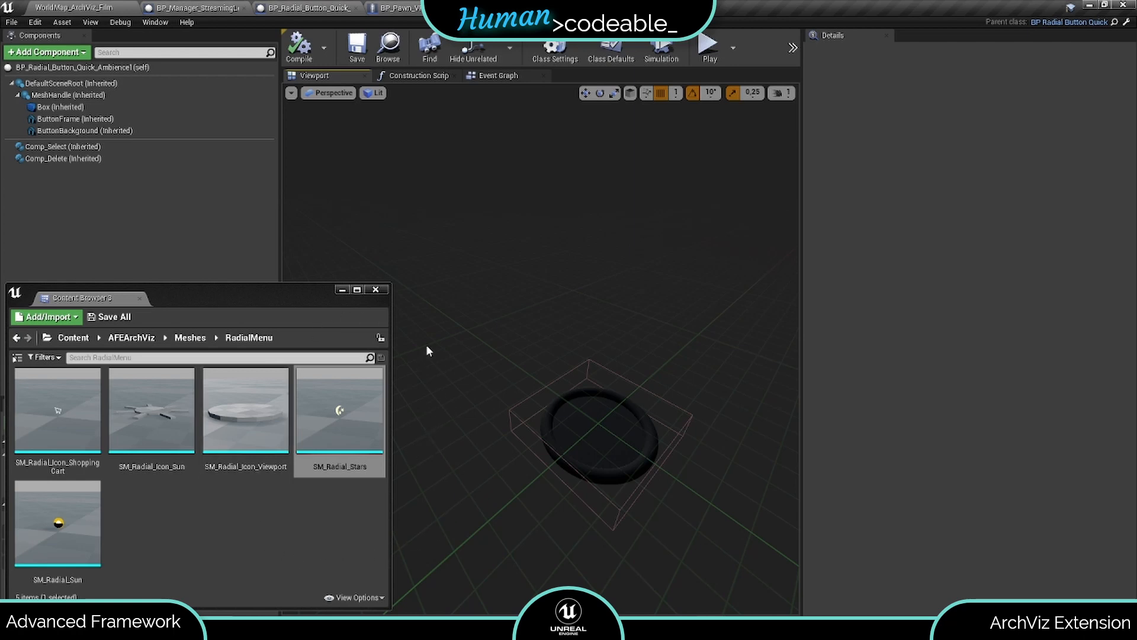
Add an SM_Radial_Stars static mesh component under ButtonBackground in BP_Radial_Button_Quick_Ambience1
left_click(58, 129)
left_click(48, 52)
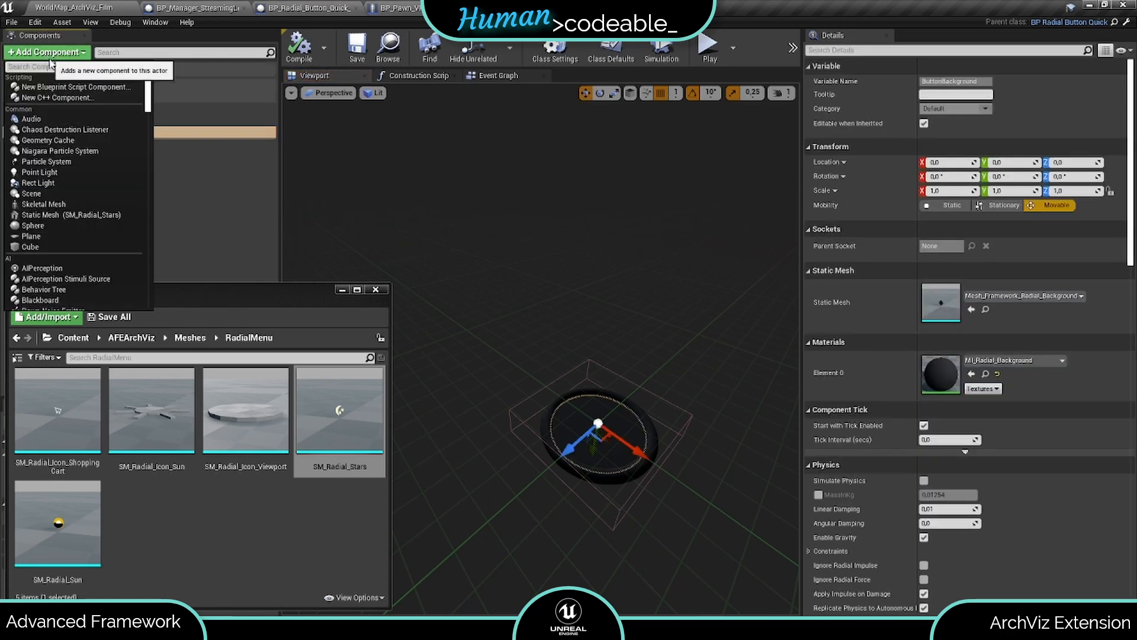
left_click(73, 214)
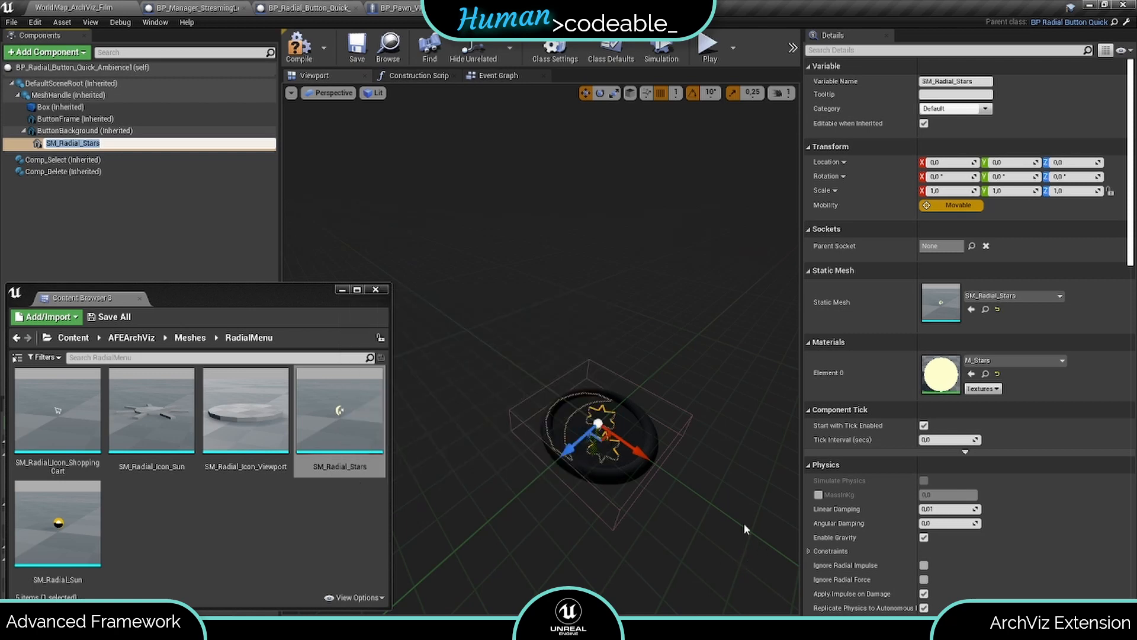
Set the SM_Radial_Stars component's location to X 0,3 and Y -0,3
left_click(1008, 162)
type("-0")
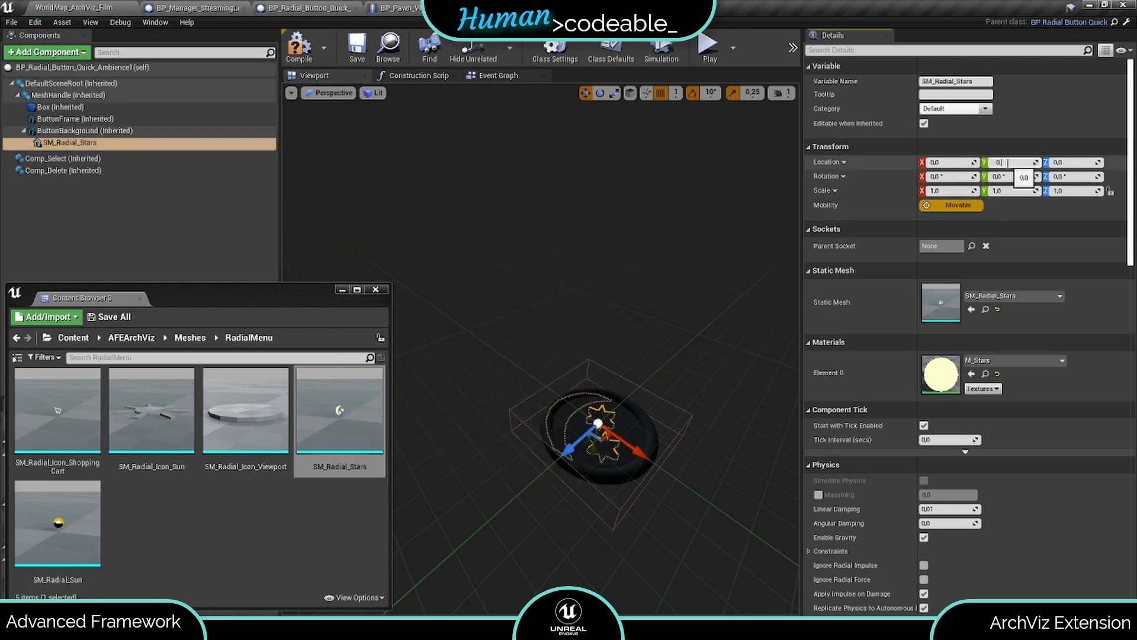
type(",3")
key("Return")
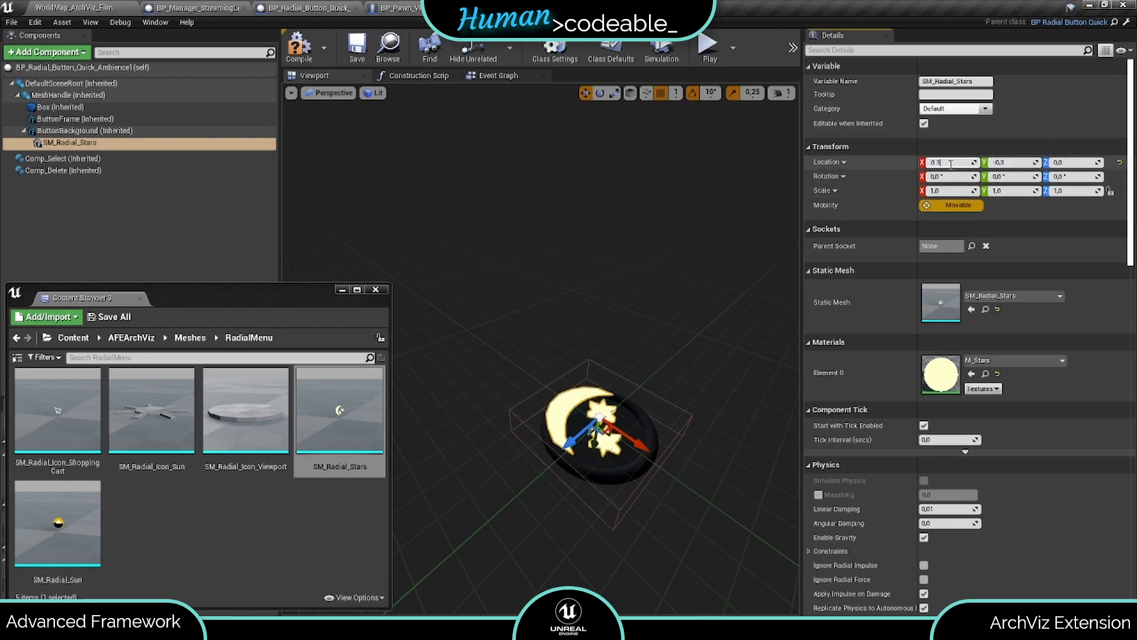
left_click(951, 164)
type("0,3")
key("Return")
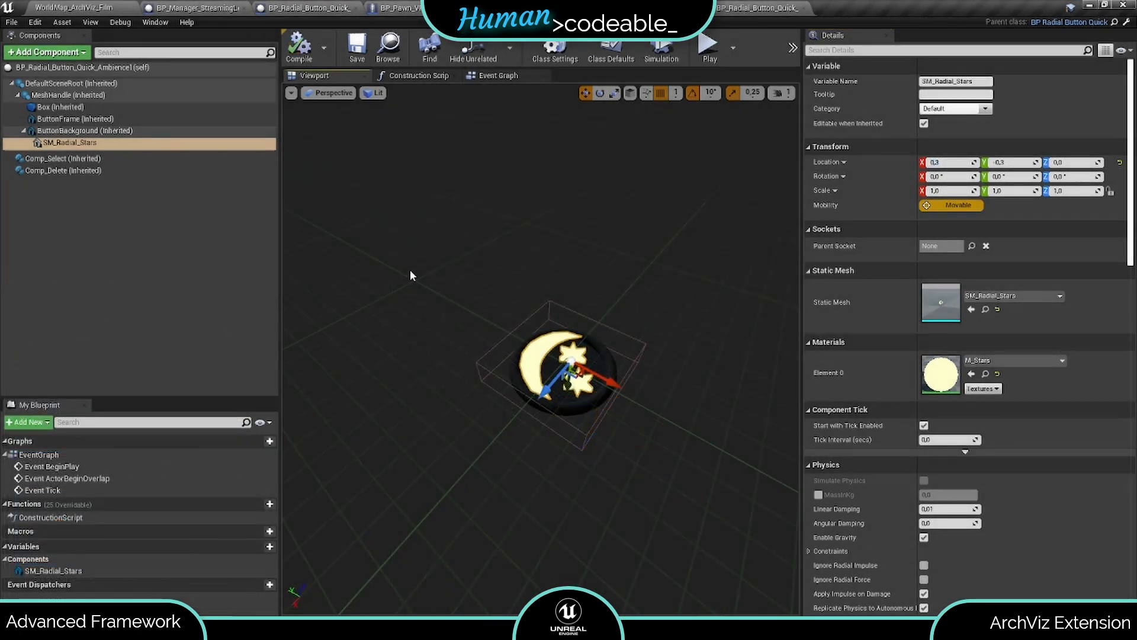
Add a Pressed Select event for the Comp_Select component of BP_Radial_Button_Quick_Ambience1
left_click(84, 160)
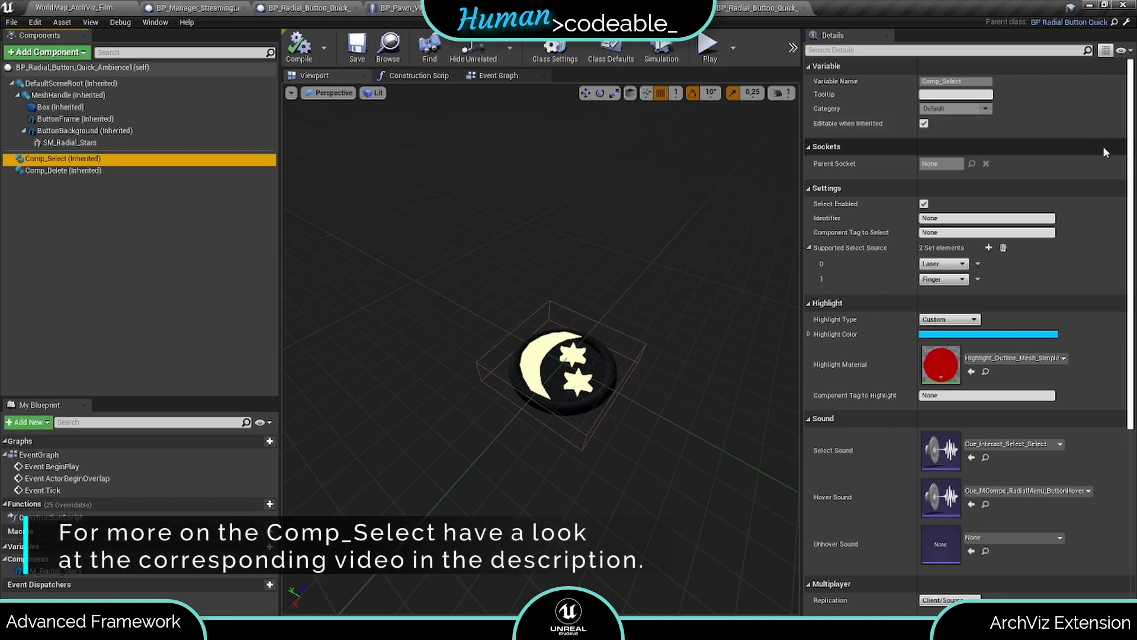
scroll(1104, 151, "down", 2)
scroll(1104, 145, "down", 4)
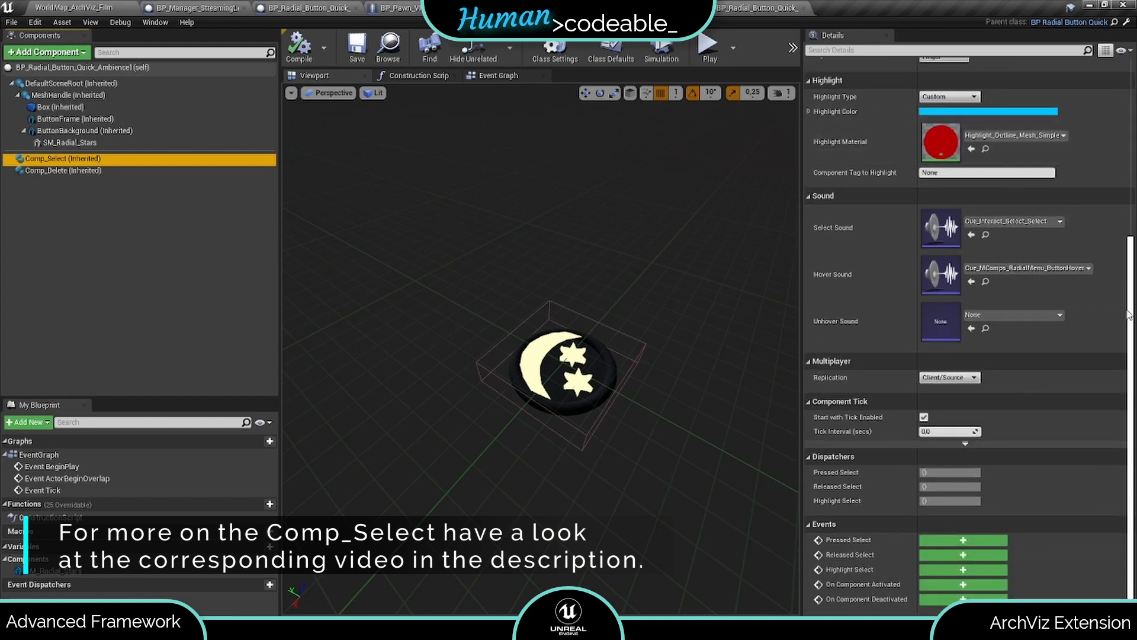
left_click(972, 539)
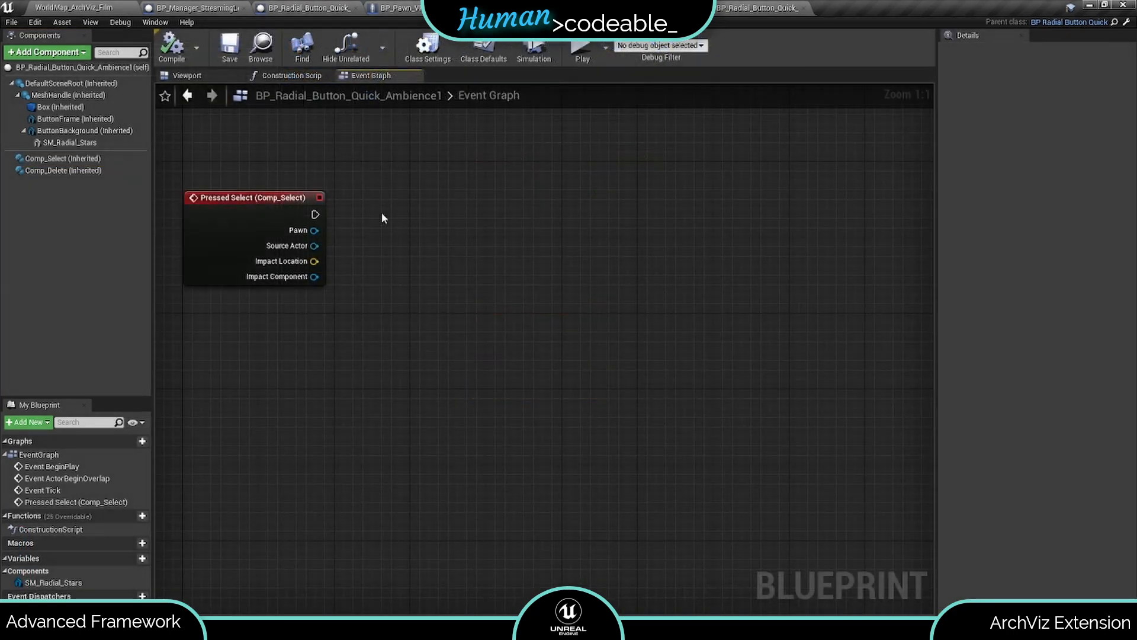
Connect a Get Actor Of Class node to the Pressed Select event and set its actor class to BP_Manager_StreamingLevel
left_click_drag(390, 219, 391, 220)
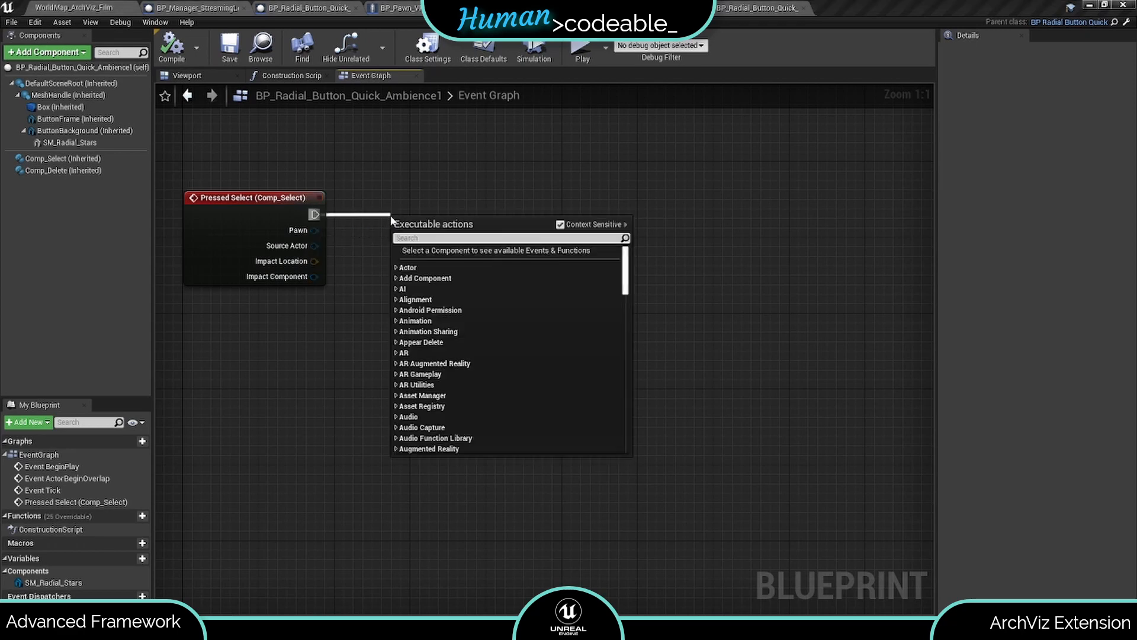
type("actor fo")
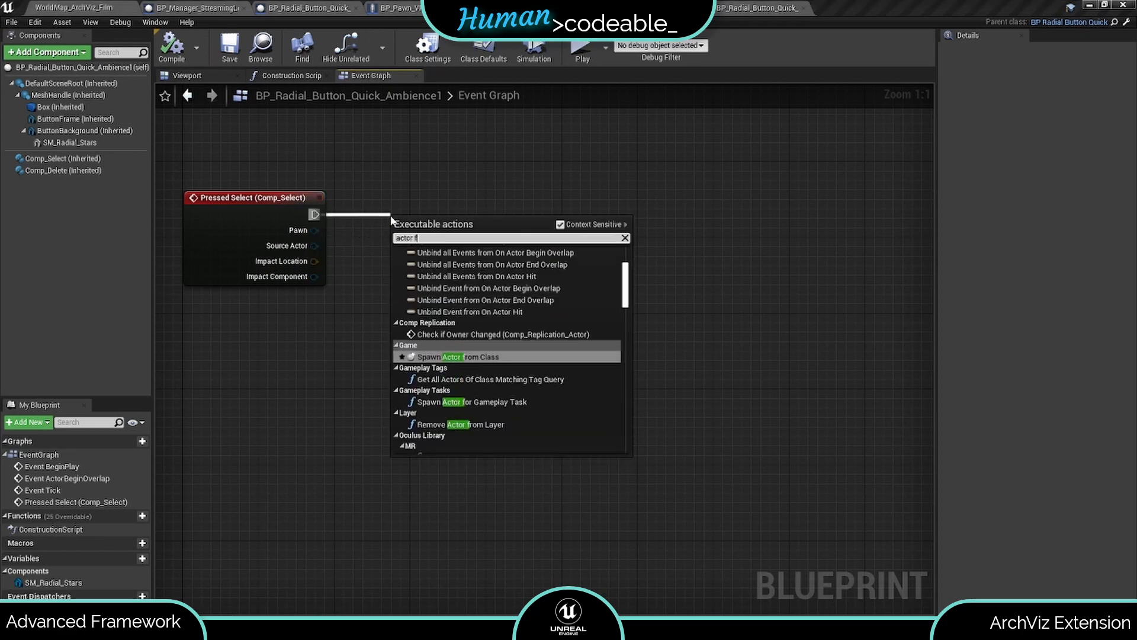
key("BackSpace")
key("BackSpace")
type("o")
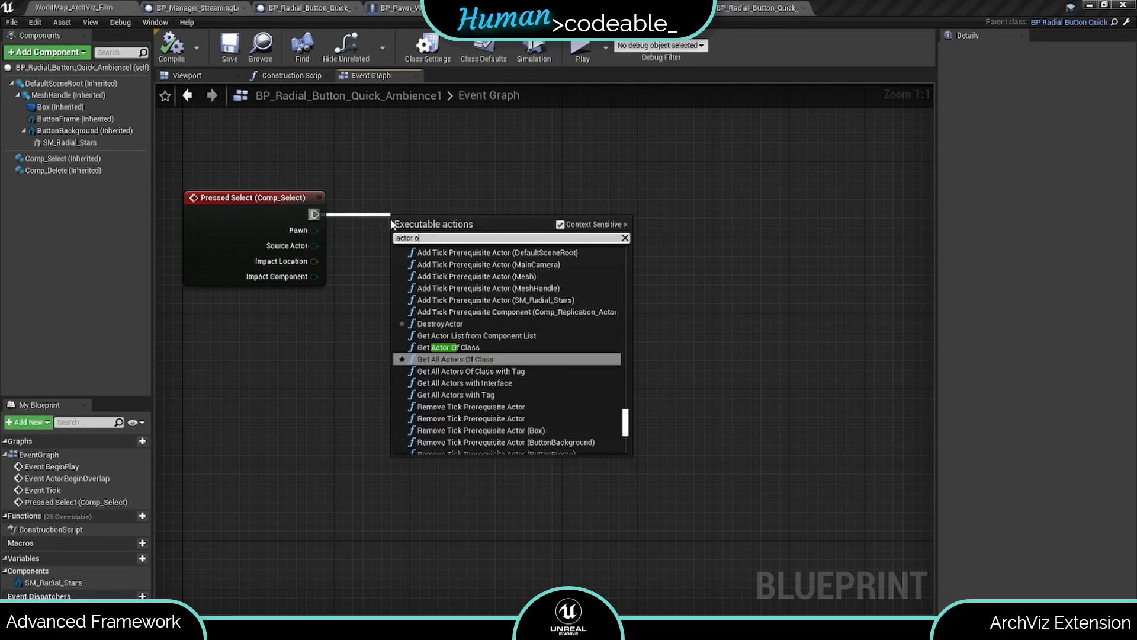
left_click(441, 347)
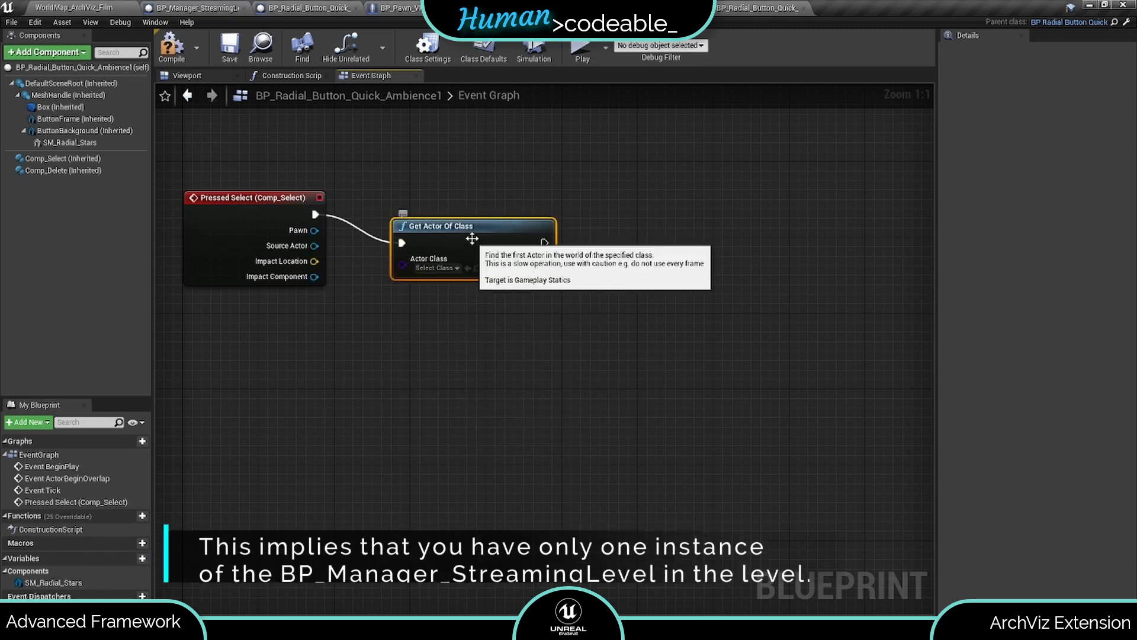
left_click_drag(472, 236, 492, 208)
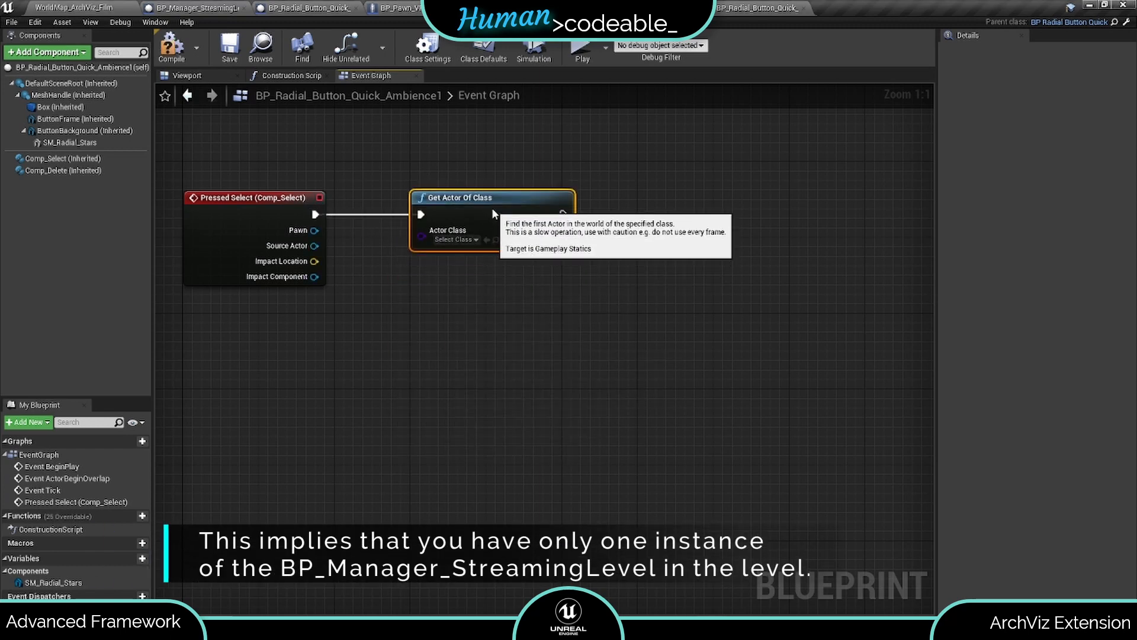
left_click(476, 239)
type("strea")
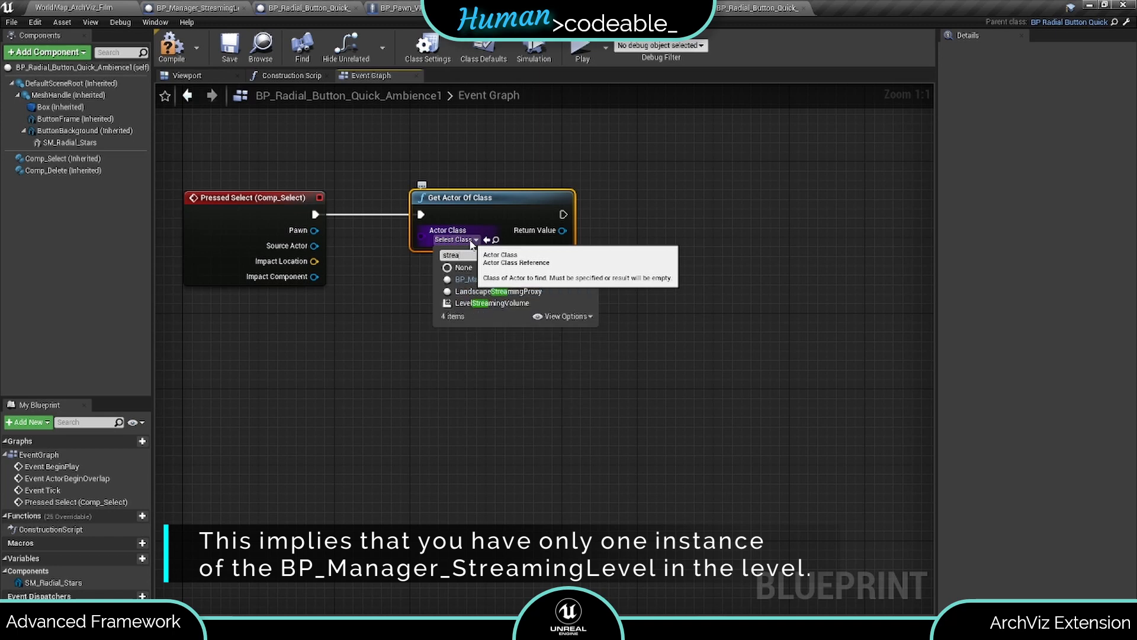
left_click(494, 280)
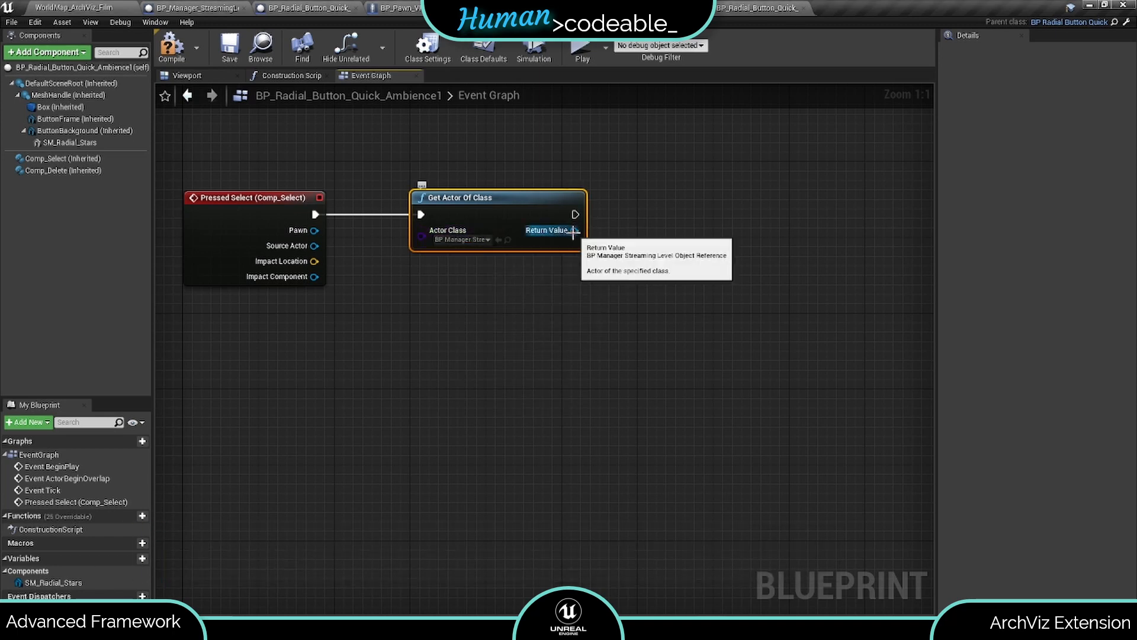
Call Load Stream Level on the return value of Get Actor Of Class and align the node with the execution line
left_click_drag(574, 230, 670, 258)
type("load")
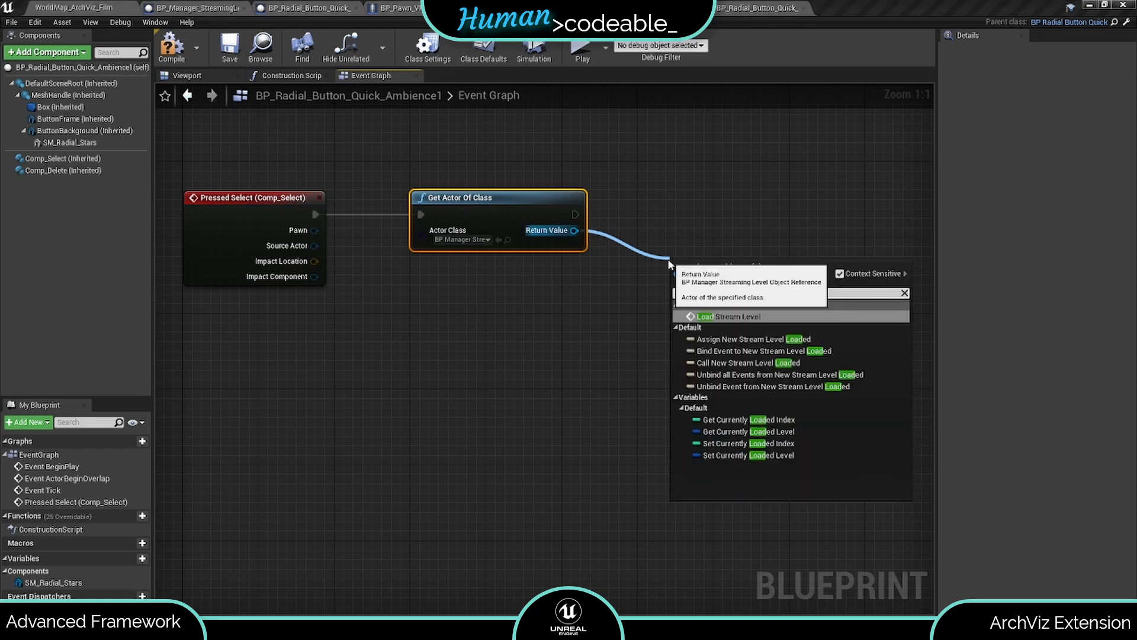
left_click(722, 316)
left_click_drag(749, 270, 777, 194)
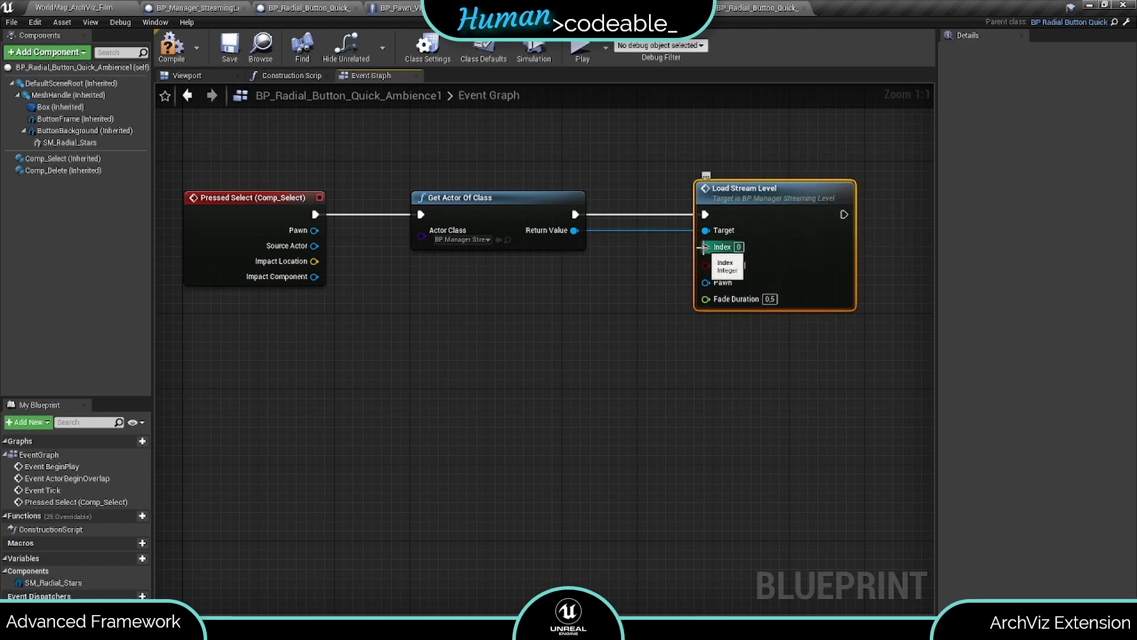
Promote the Index input of Load Stream Level to a variable, place its node below Get Actor Of Class, and compile
left_click_drag(703, 247, 648, 264)
left_click_drag(596, 315, 596, 317)
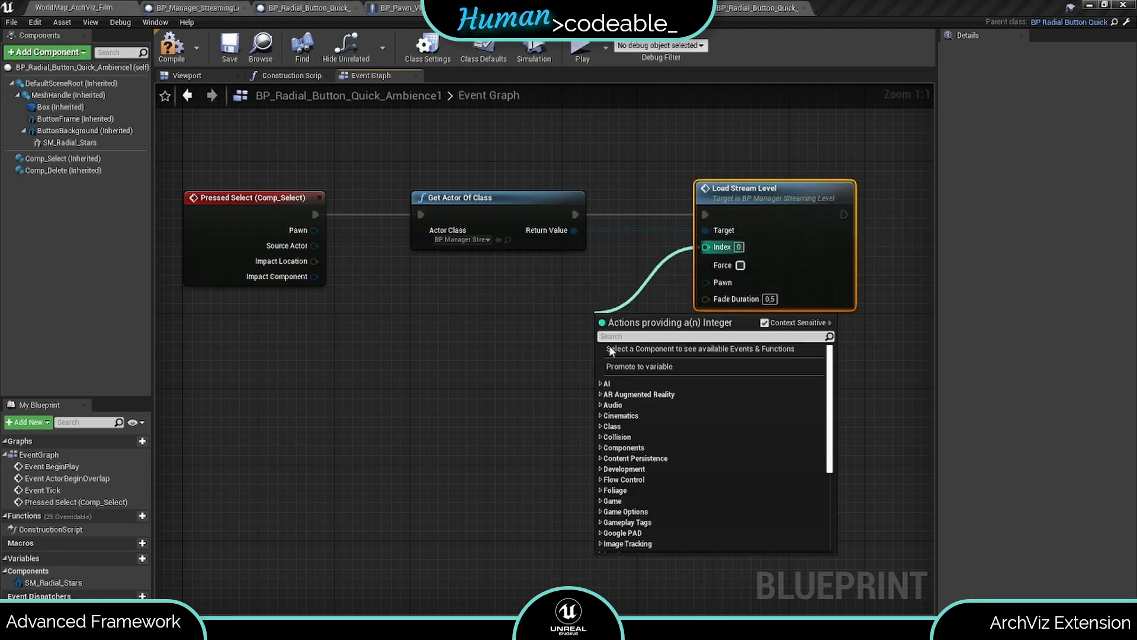
left_click(639, 366)
left_click_drag(614, 188, 578, 267)
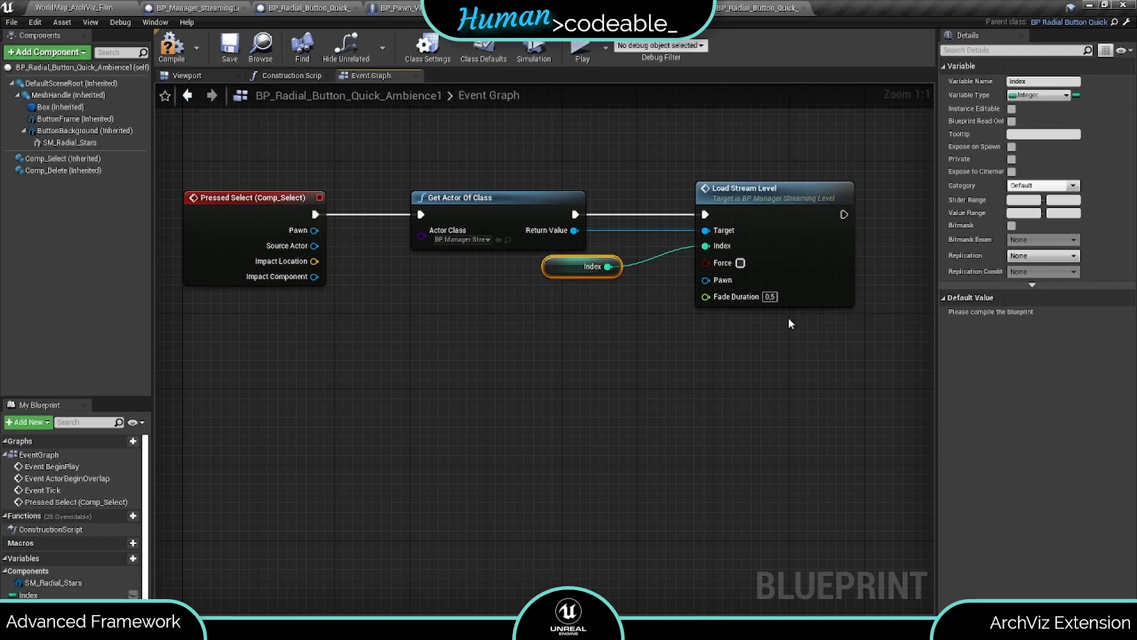
left_click(171, 46)
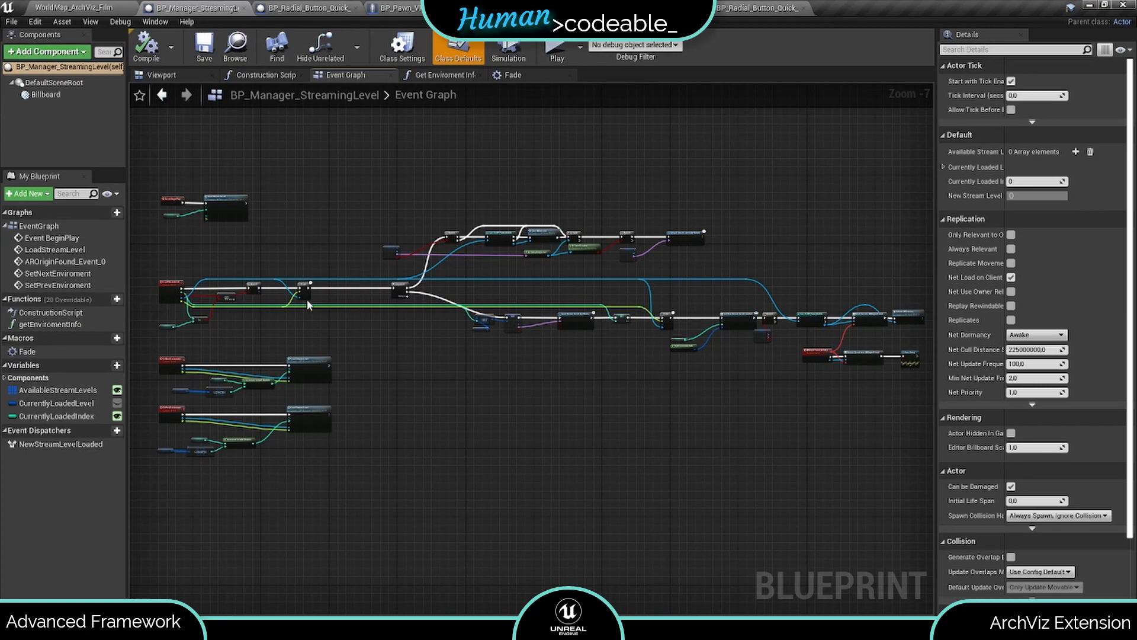
Examine the LoadStreamLevel event in BP_Manager_StreamingLevel, following its fade, unload and load nodes through the event graph
double_click(47, 250)
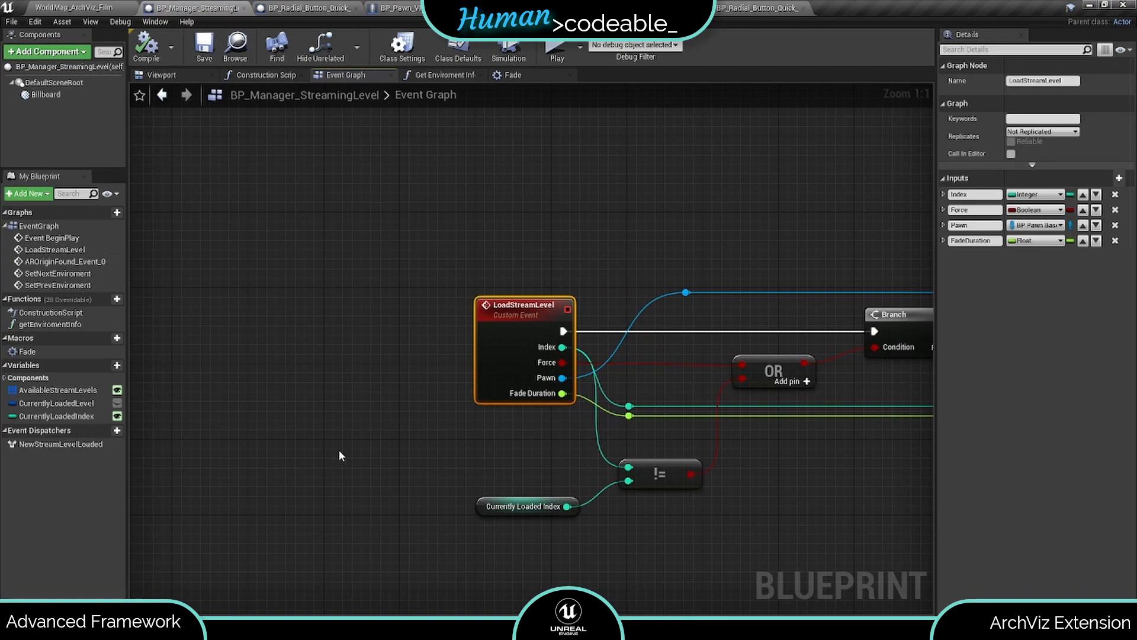
right_click_drag(339, 455, 6, 433)
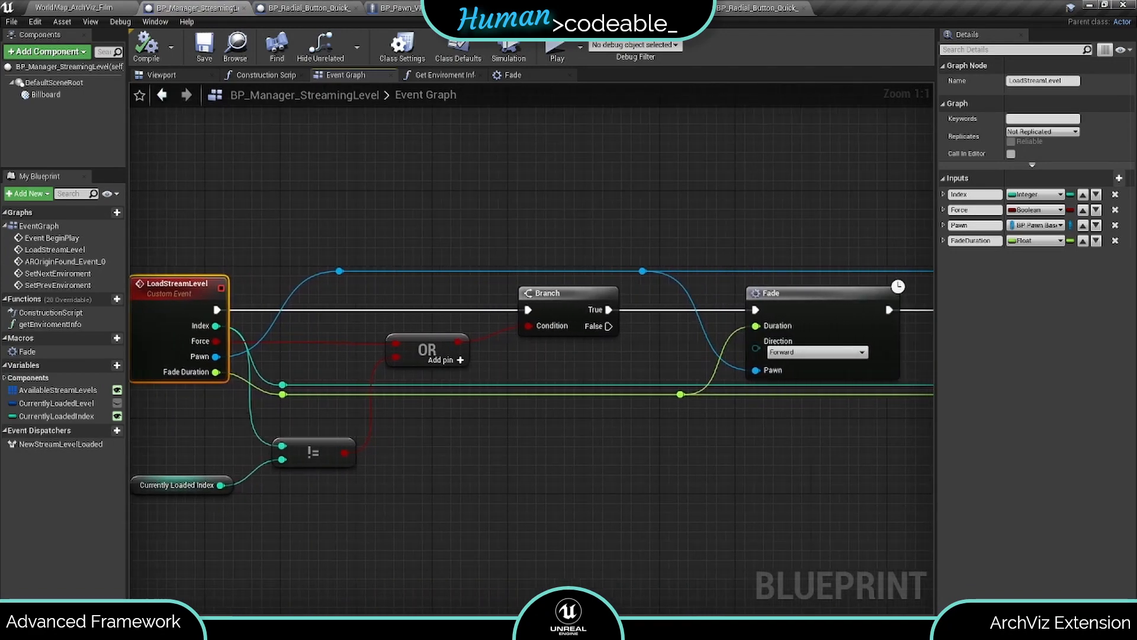
right_click_drag(507, 438, 414, 437)
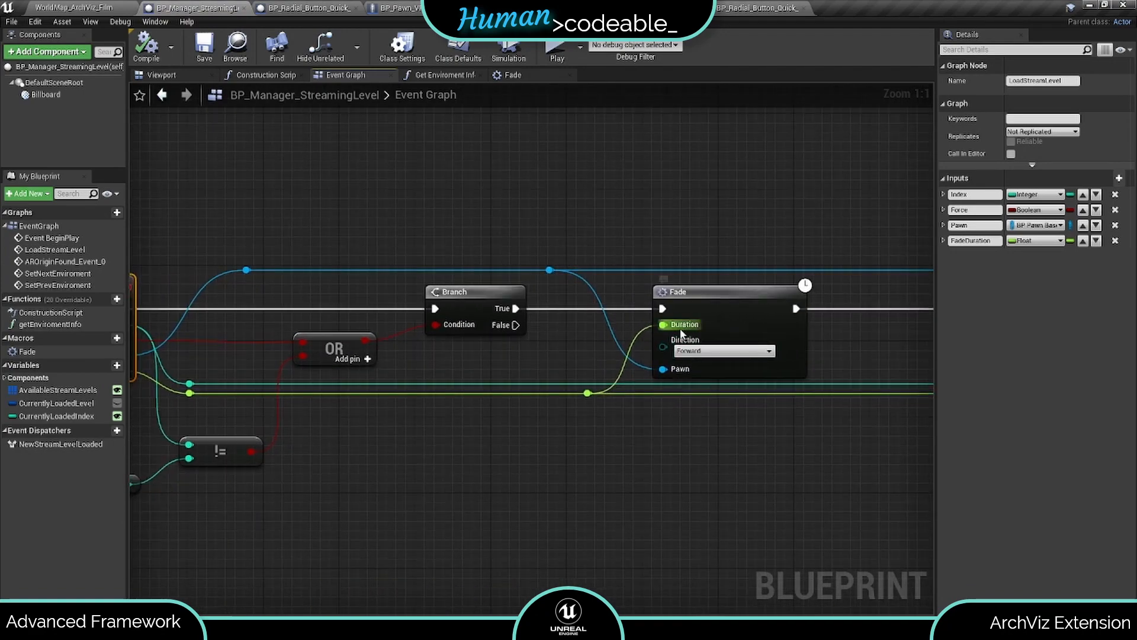
right_click_drag(806, 445, 447, 464)
right_click_drag(314, 485, 258, 501)
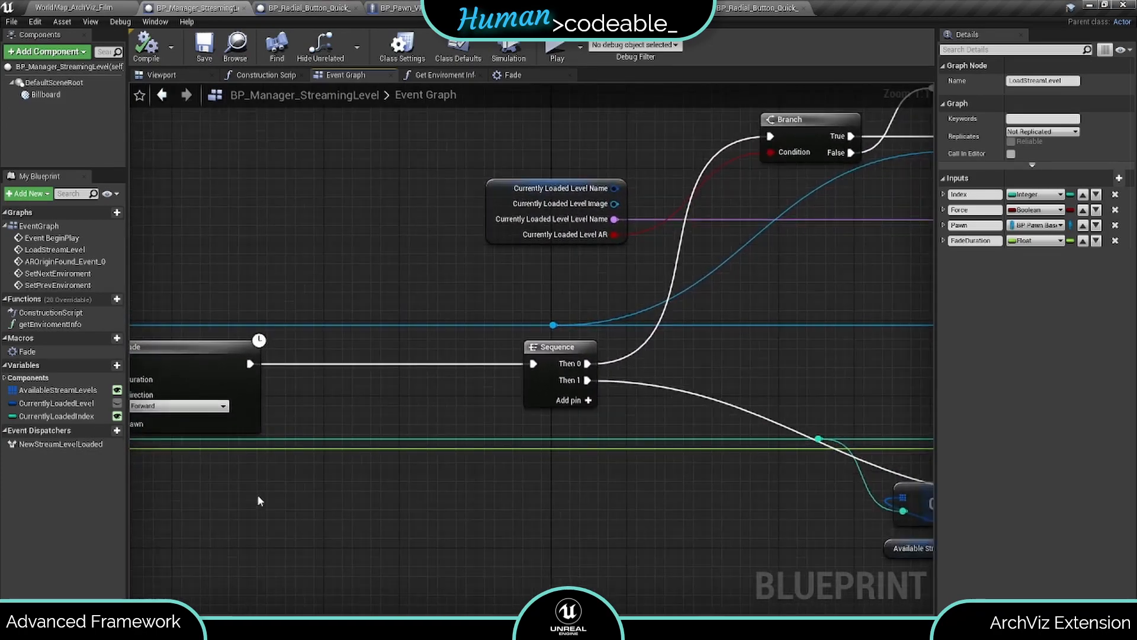
right_click_drag(883, 232, 0, 427)
right_click_drag(763, 414, 747, 414)
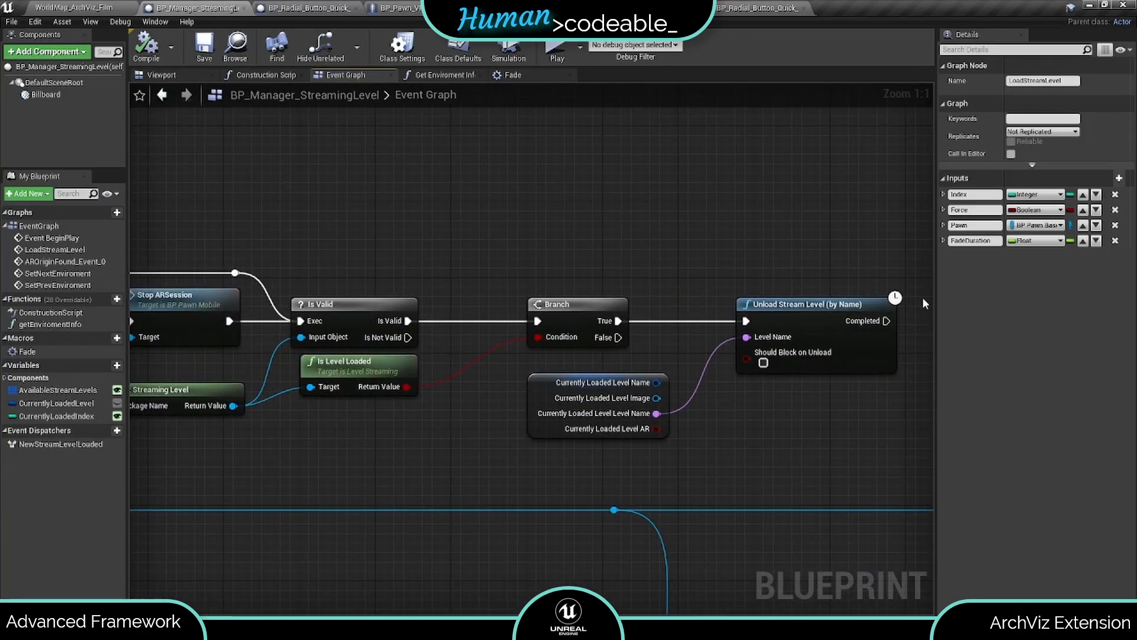
right_click_drag(395, 430, 1136, 209)
right_click_drag(505, 477, 203, 332)
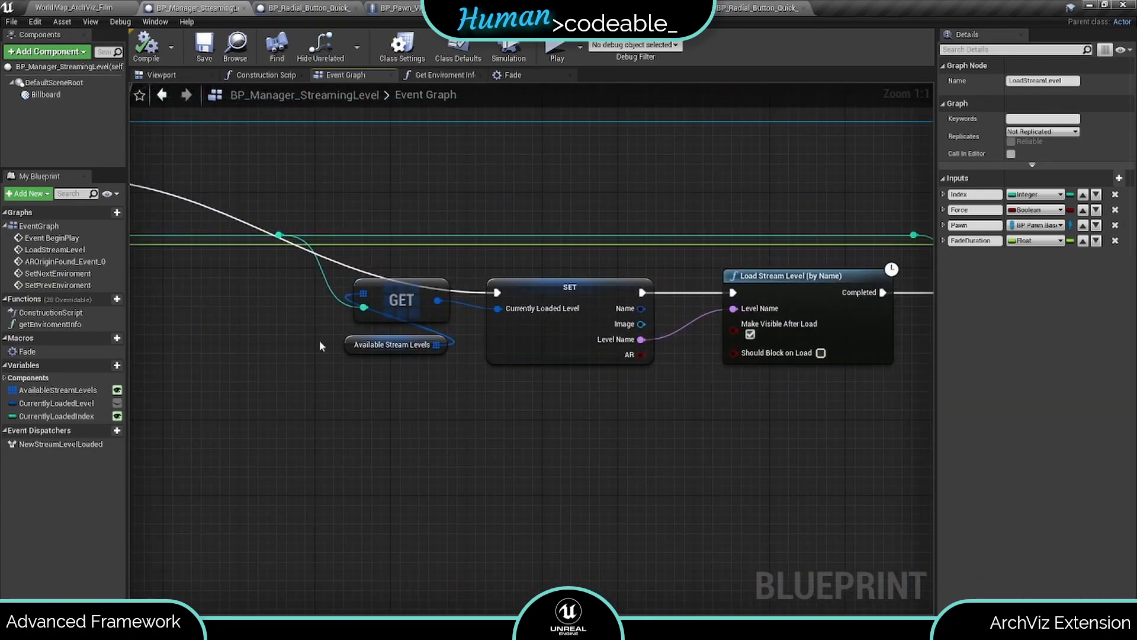
right_click_drag(561, 398, 300, 395)
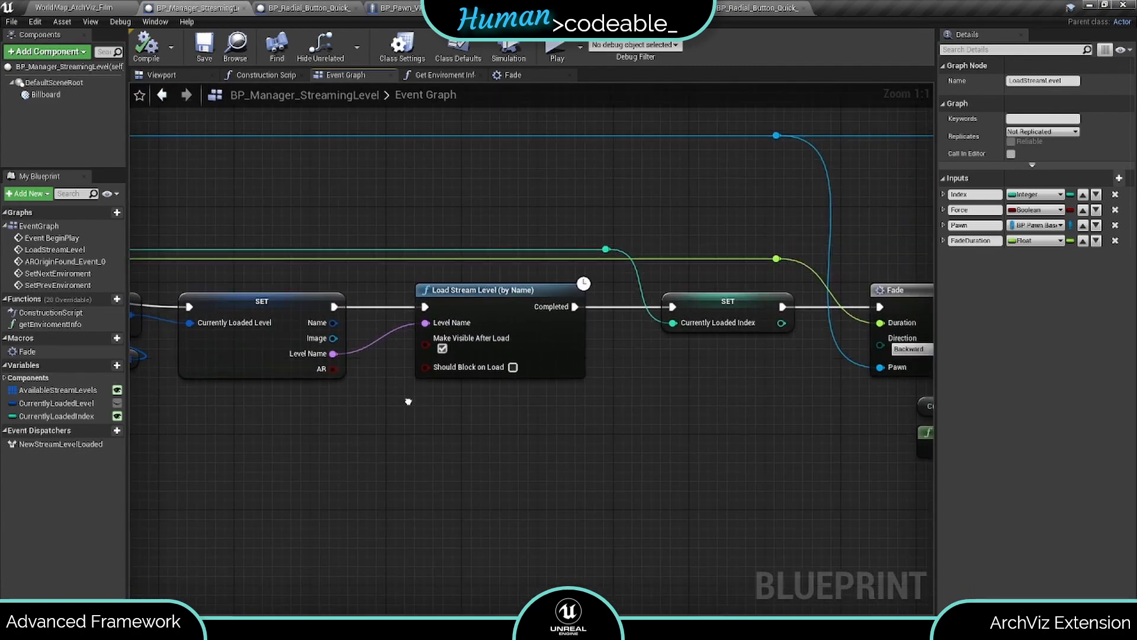
right_click_drag(409, 401, 245, 405)
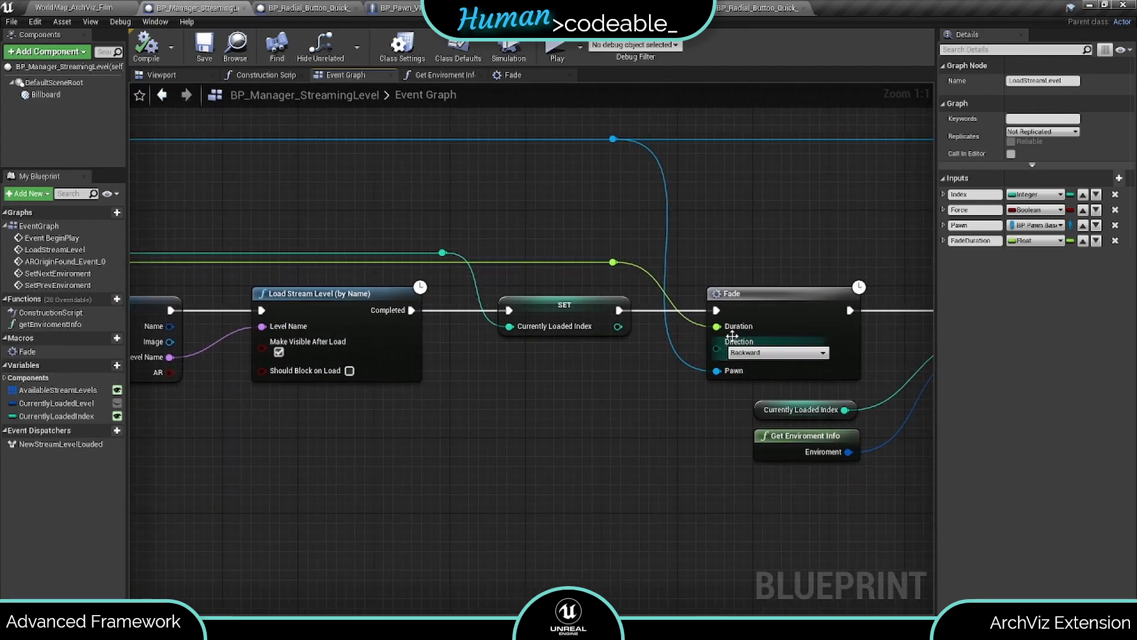
right_click_drag(679, 415, 314, 409)
right_click_drag(635, 409, 421, 409)
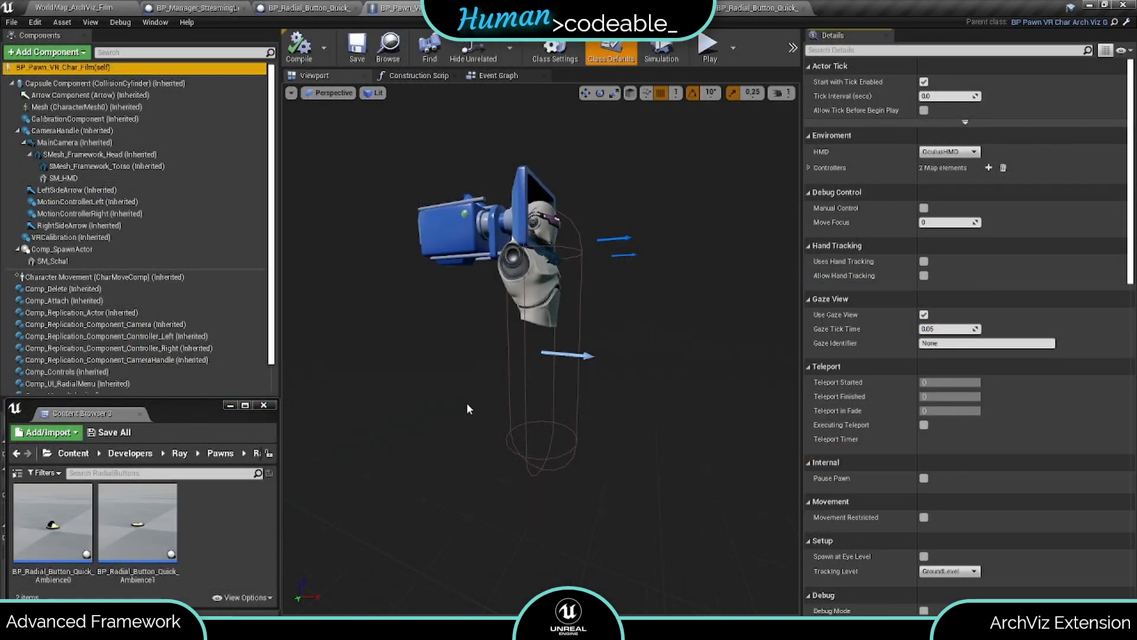
Clear Radial Menu 01 of the VR pawn's Comp_UI_RadialMenu and add two empty elements
left_click(128, 382)
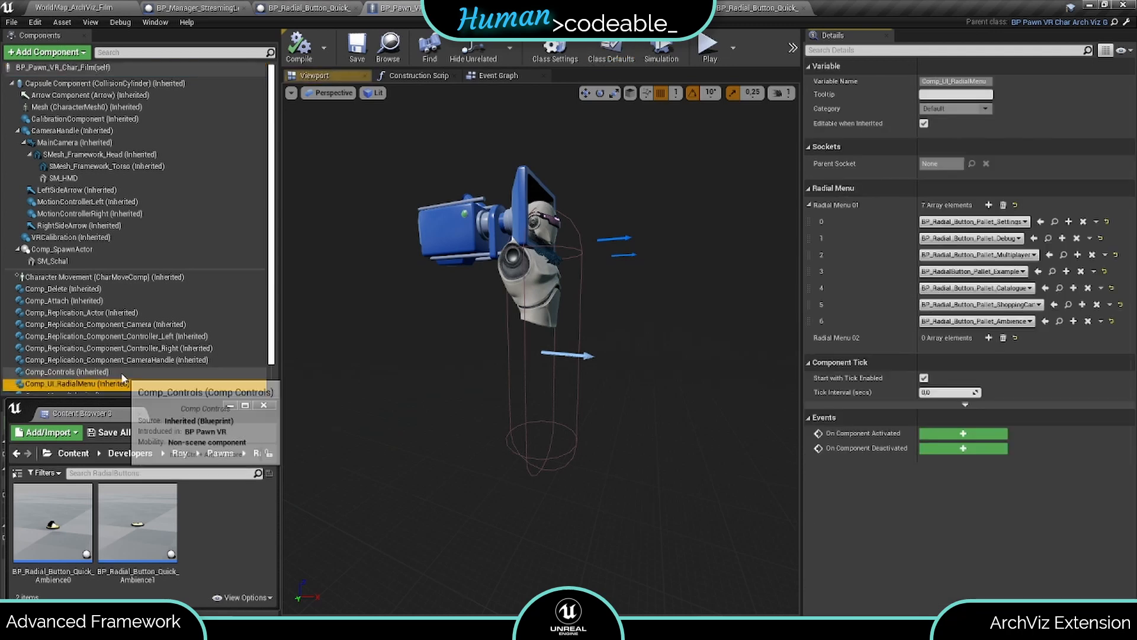
left_click(1004, 206)
left_click(989, 205)
left_click(988, 205)
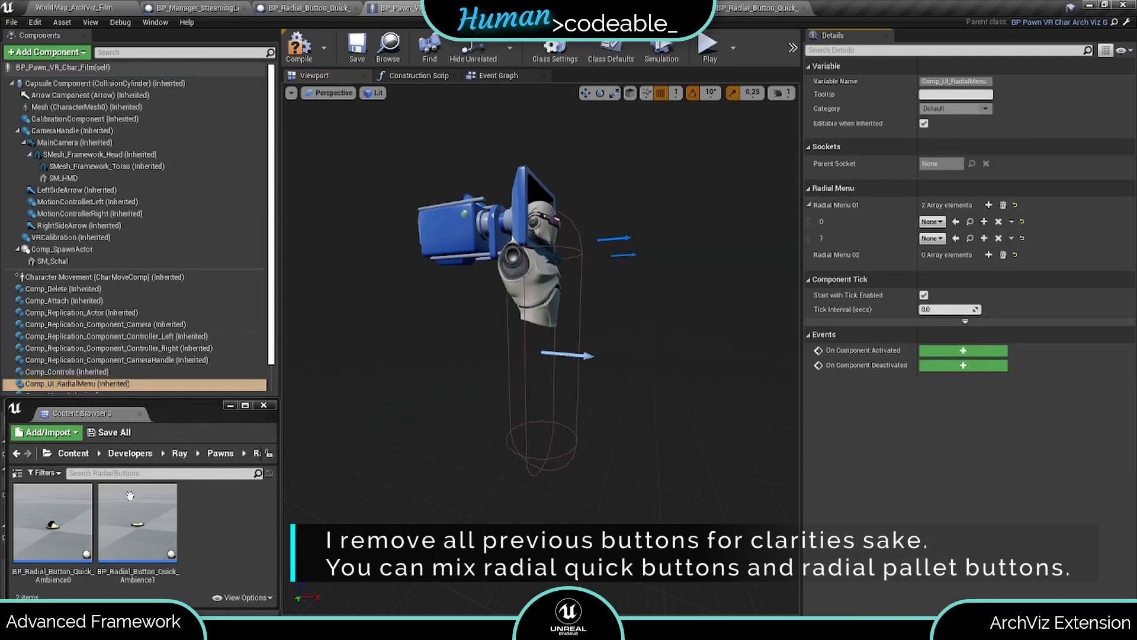
Assign BP_Radial_Button_Quick_Ambience0 to element 0 and BP_Radial_Button_Quick_Ambience1 to element 1 of Radial Menu 01
left_click(53, 521)
left_click(955, 221)
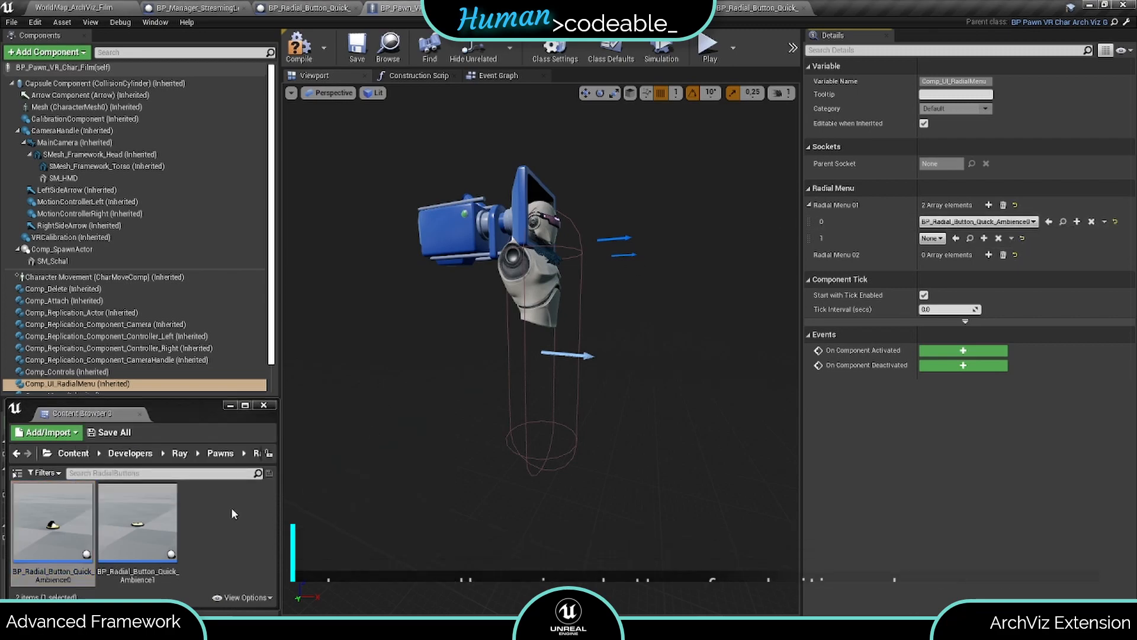
left_click(137, 521)
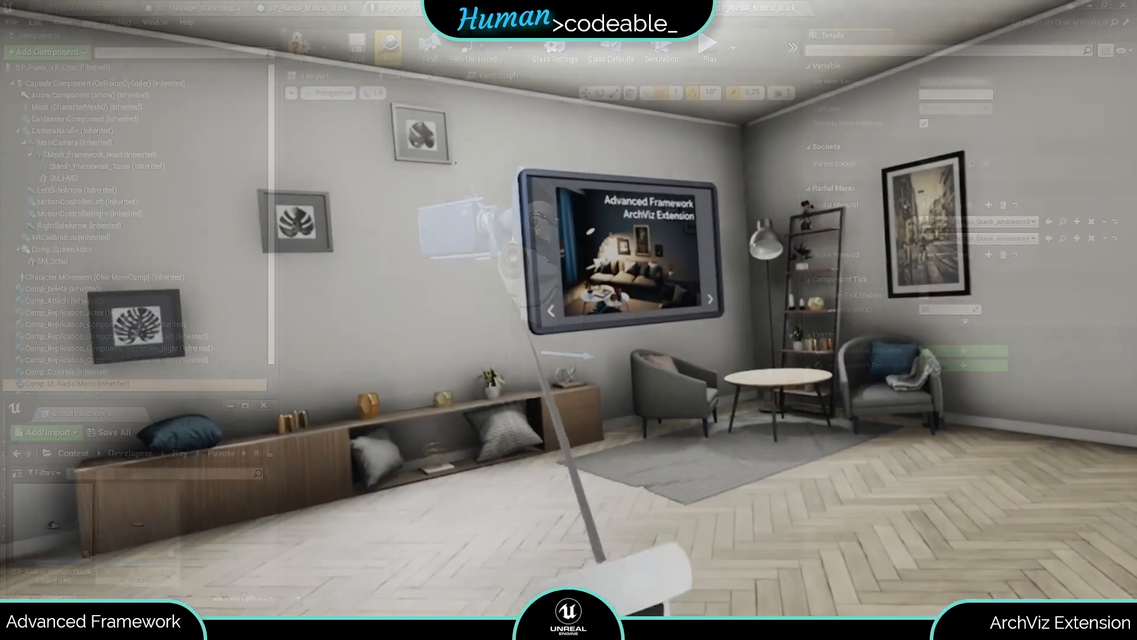